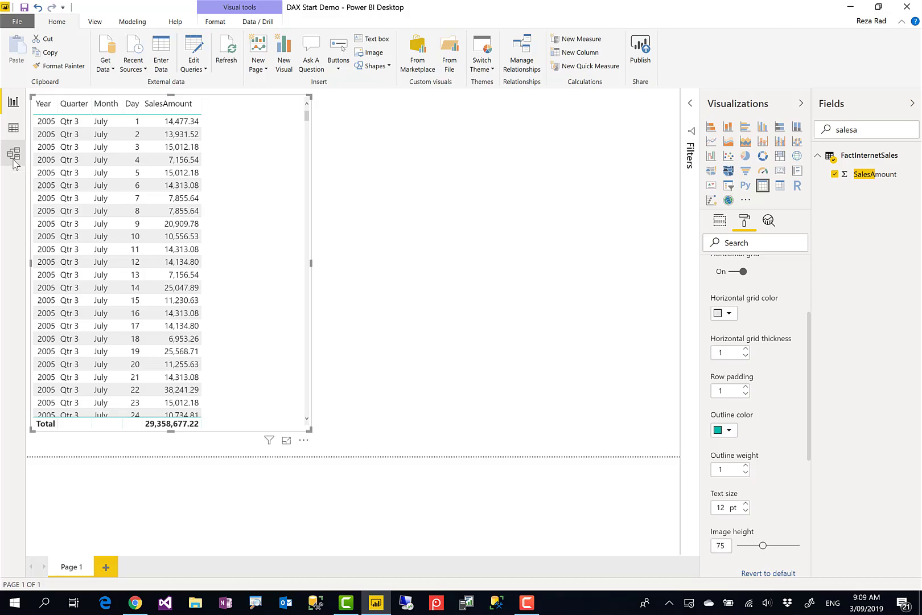
- Inspect the FactInternetSales and DimDate table properties in Model view, then return to the report page
left_click(14, 161)
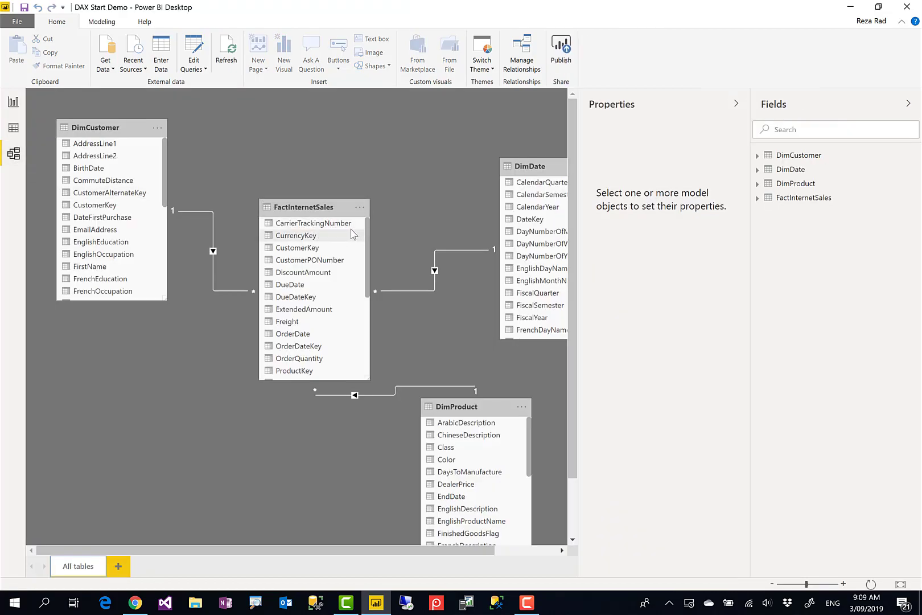
left_click(313, 208)
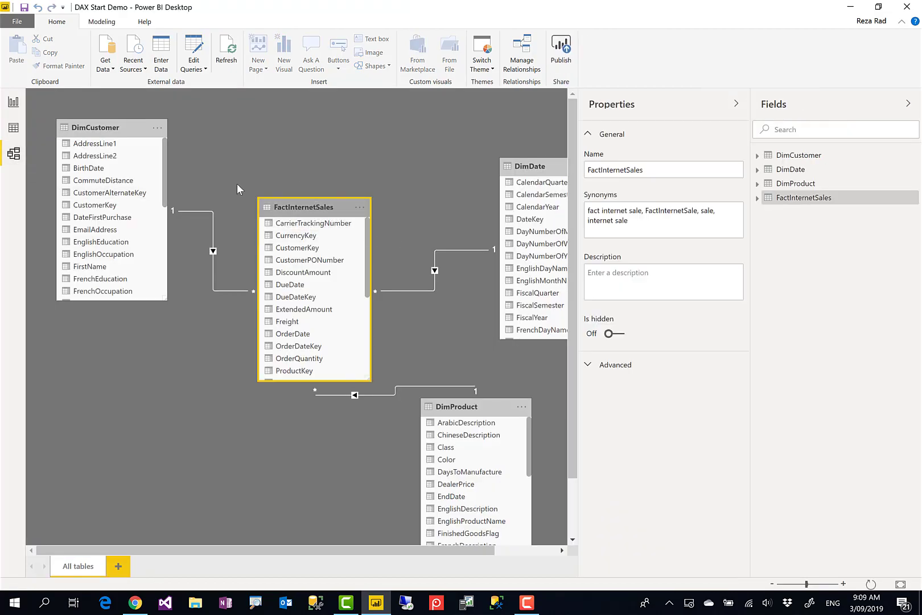
left_click(531, 165)
left_click(262, 239)
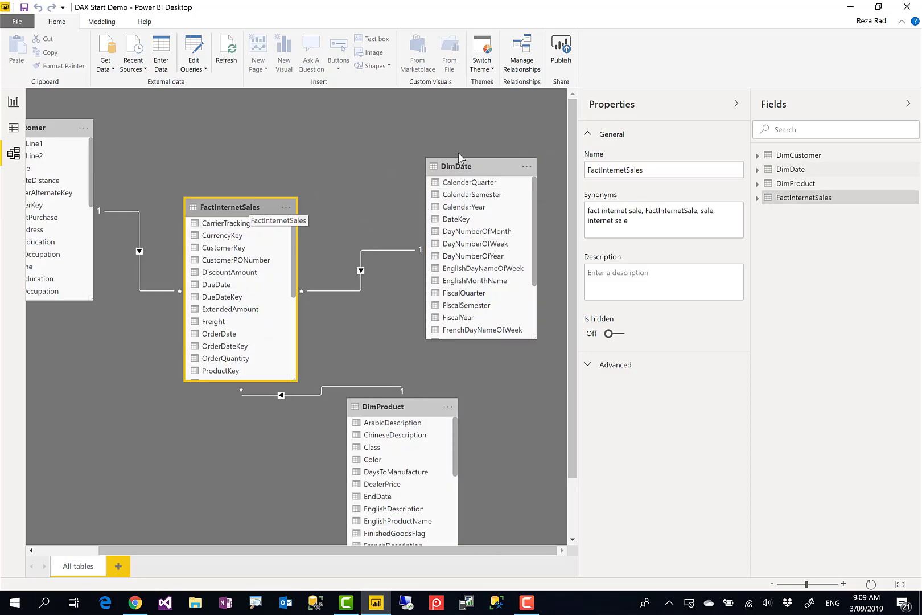
left_click(227, 208)
left_click(485, 168)
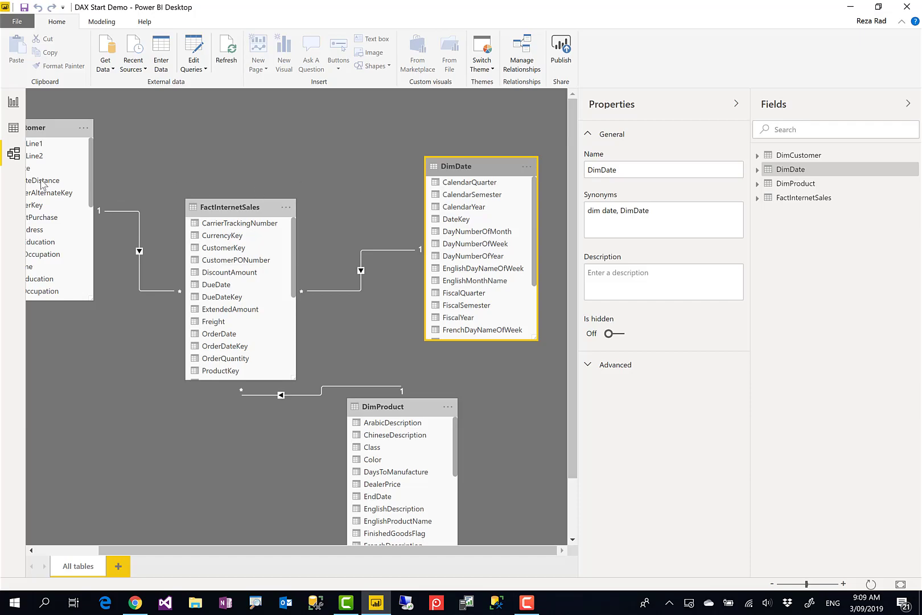
left_click(14, 102)
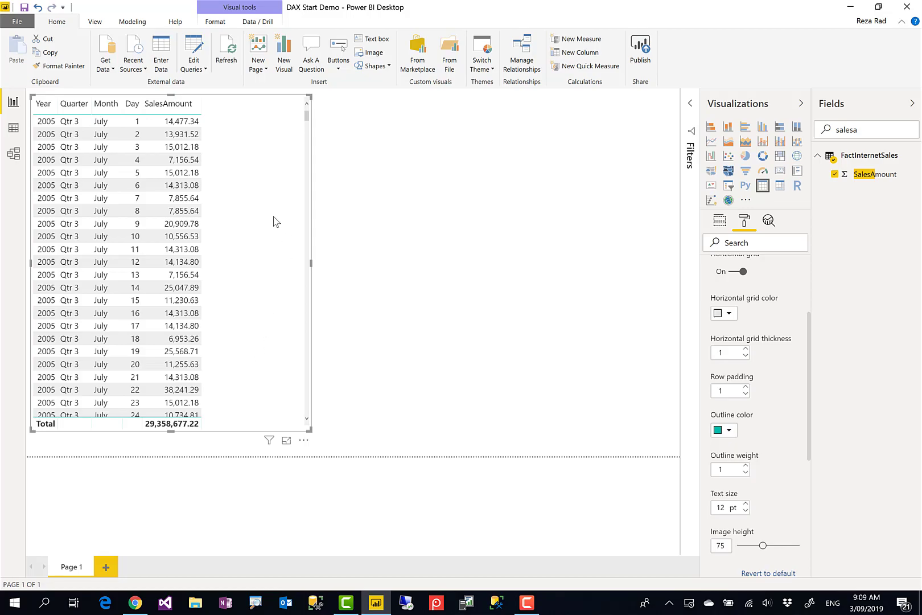
- Nudge the table visual slightly and review the fields it contains
left_click_drag(273, 222, 278, 226)
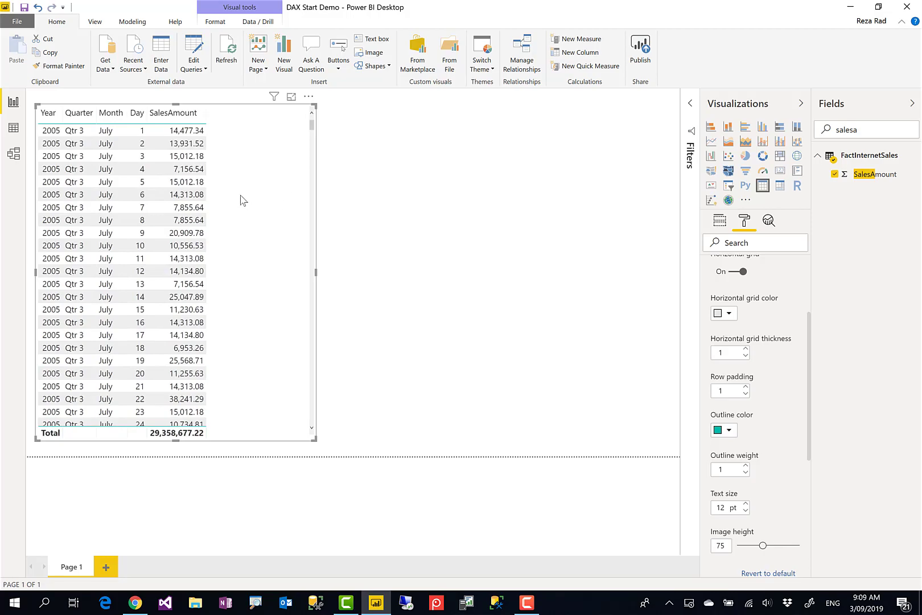
left_click(719, 221)
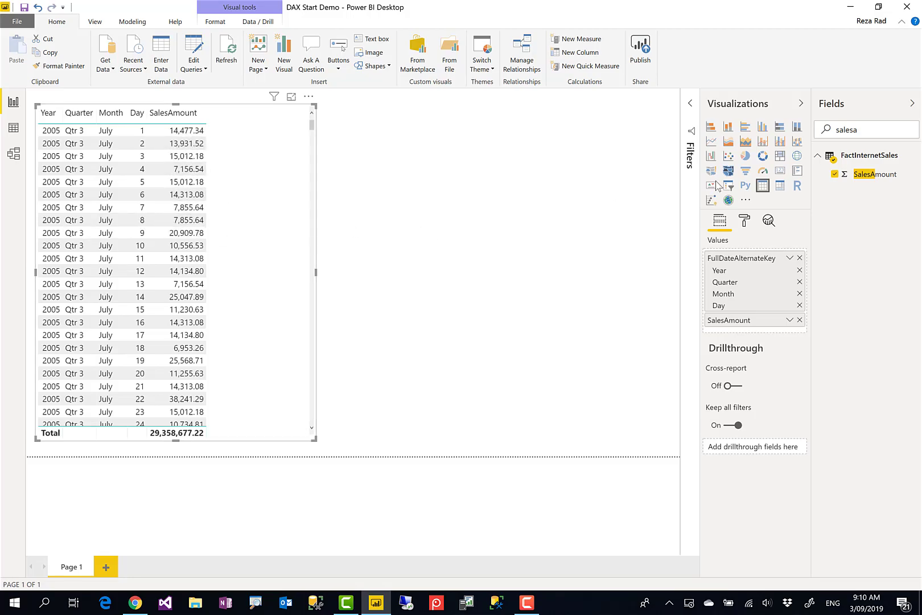
left_click(745, 221)
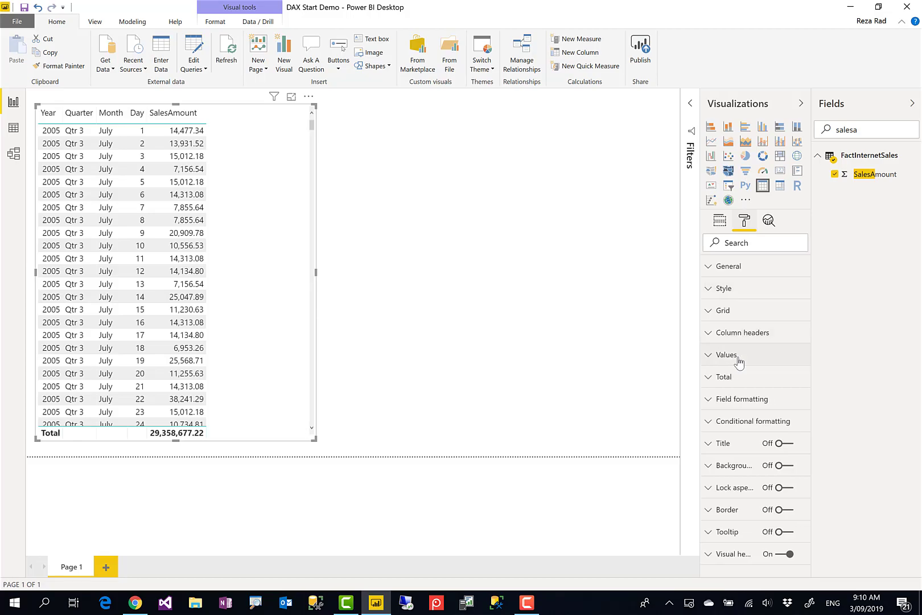
- Raise the table's Grid text size to 15 pt and widen the visual
left_click(718, 311)
scroll(752, 392, "down", 3)
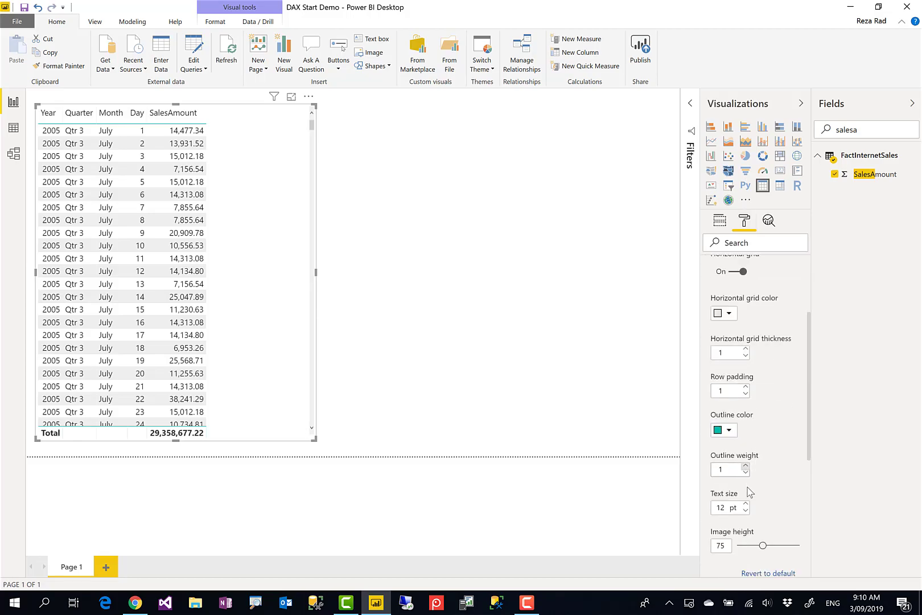
left_click(746, 503)
left_click(746, 503)
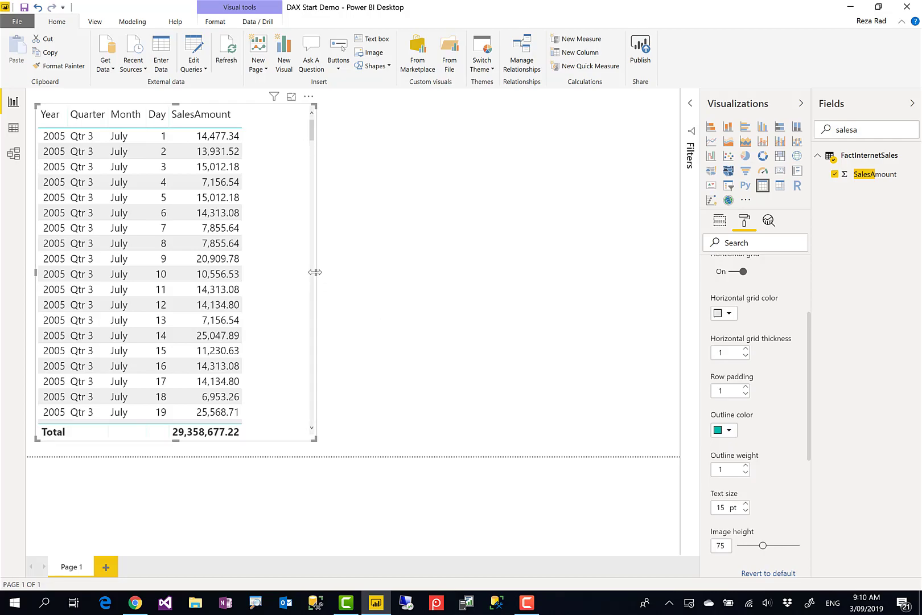
left_click_drag(315, 272, 450, 292)
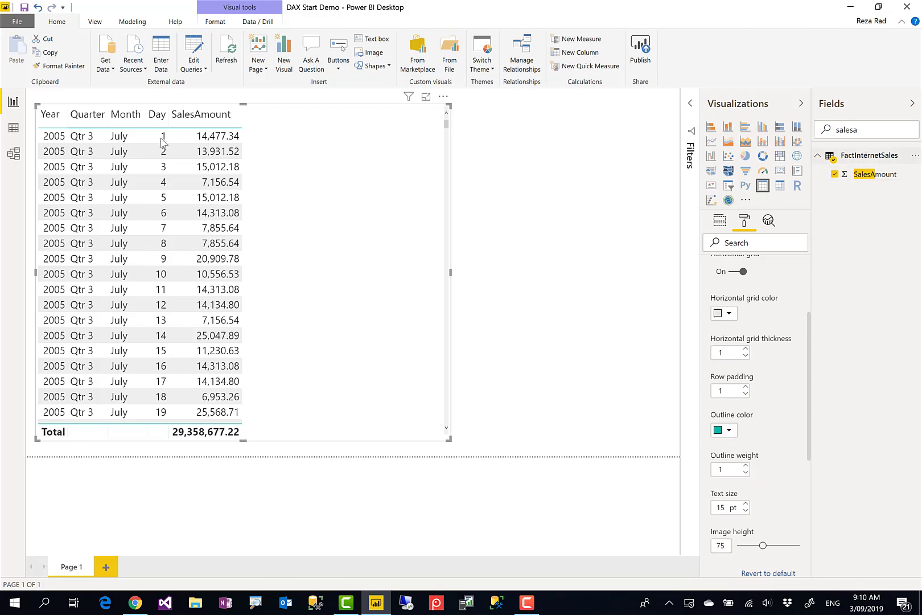
- In Data view, create a new measure from the Modeling tab
left_click(14, 129)
left_click(102, 24)
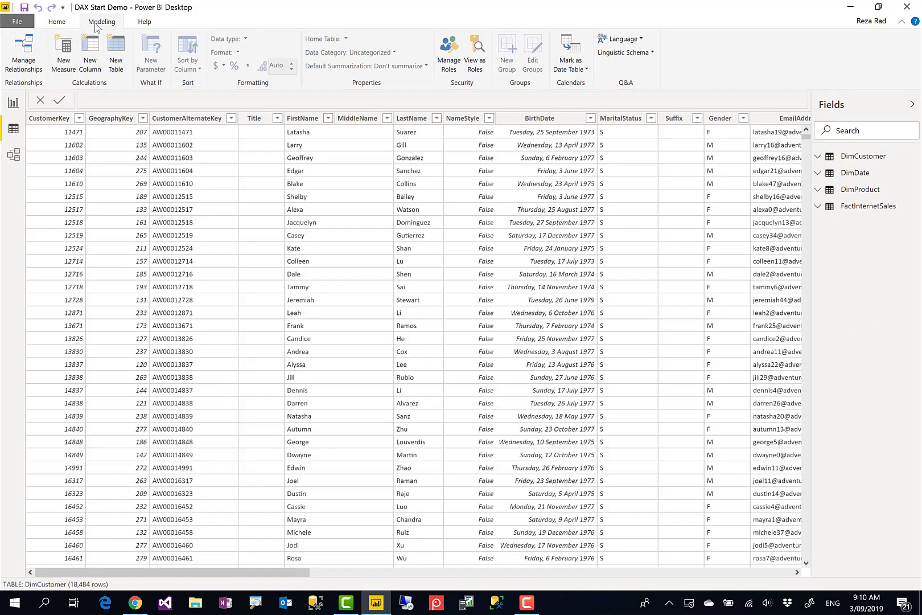
left_click(63, 59)
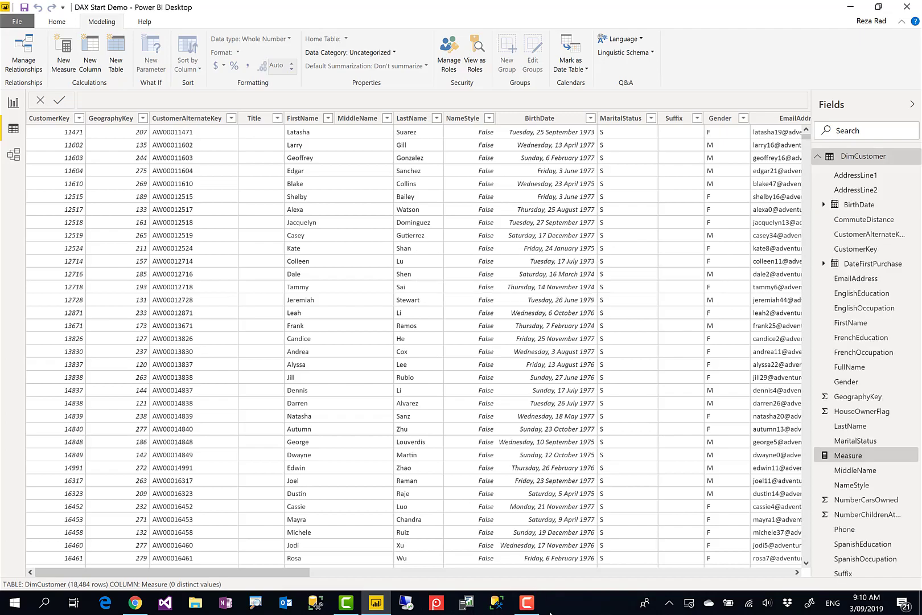
- Enlarge the formula bar text and select the default name 'Measure' for replacement
left_click(526, 602)
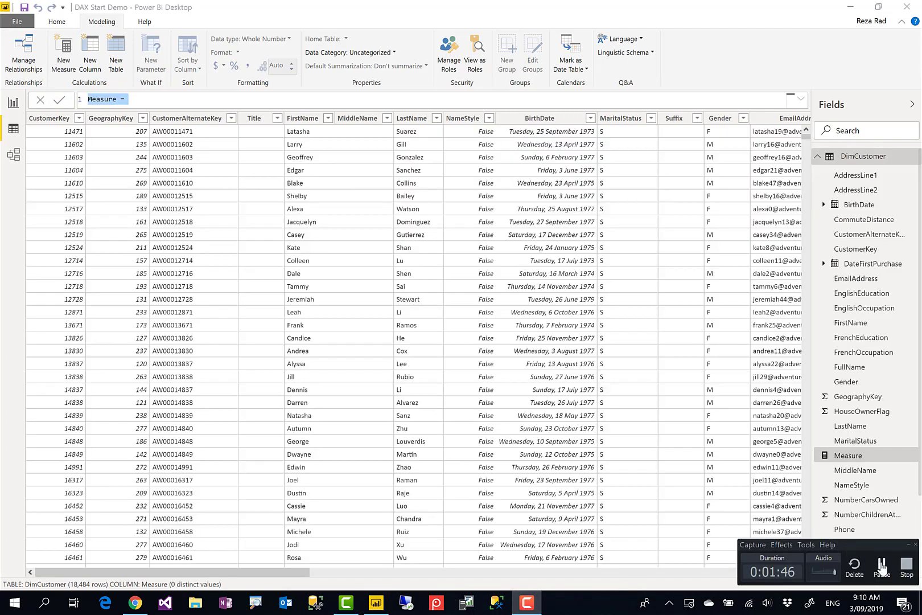
left_click(882, 566)
left_click(189, 99)
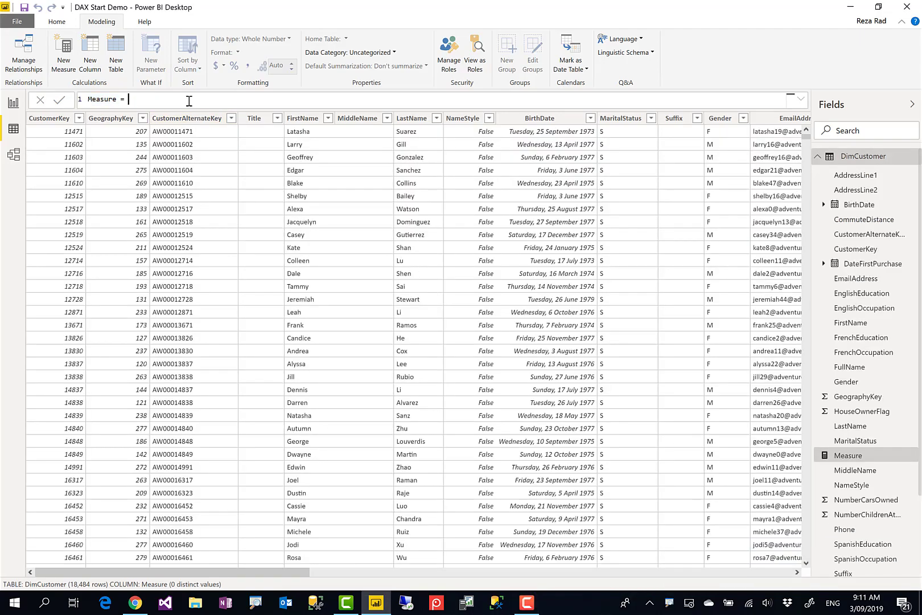
scroll(189, 100, "up", 4, "ctrl")
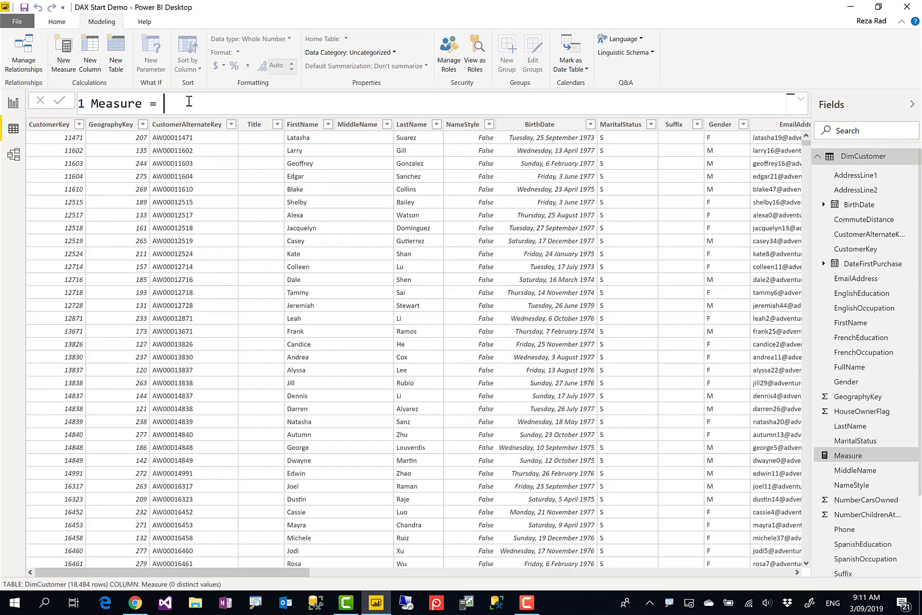
scroll(189, 104, "up", 1, "ctrl")
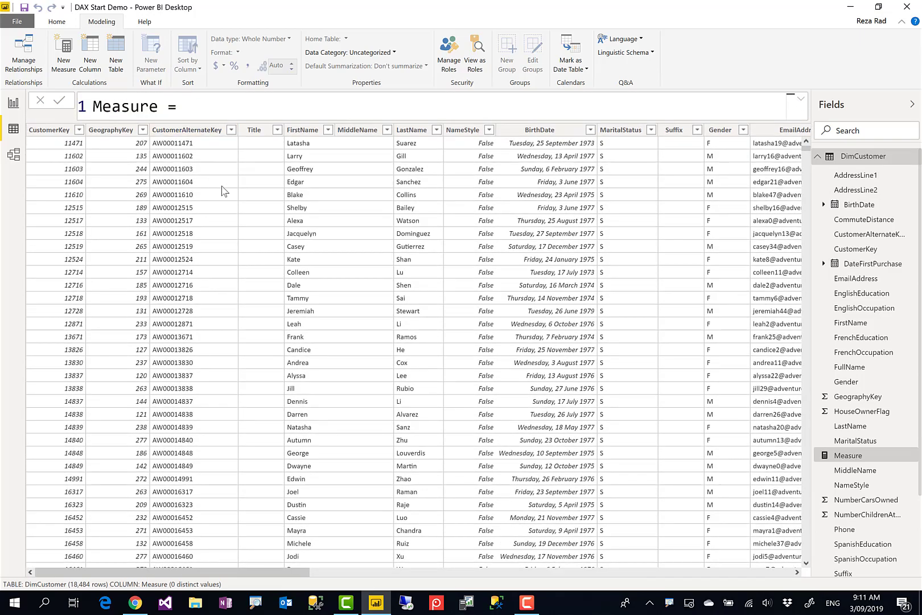
double_click(145, 108)
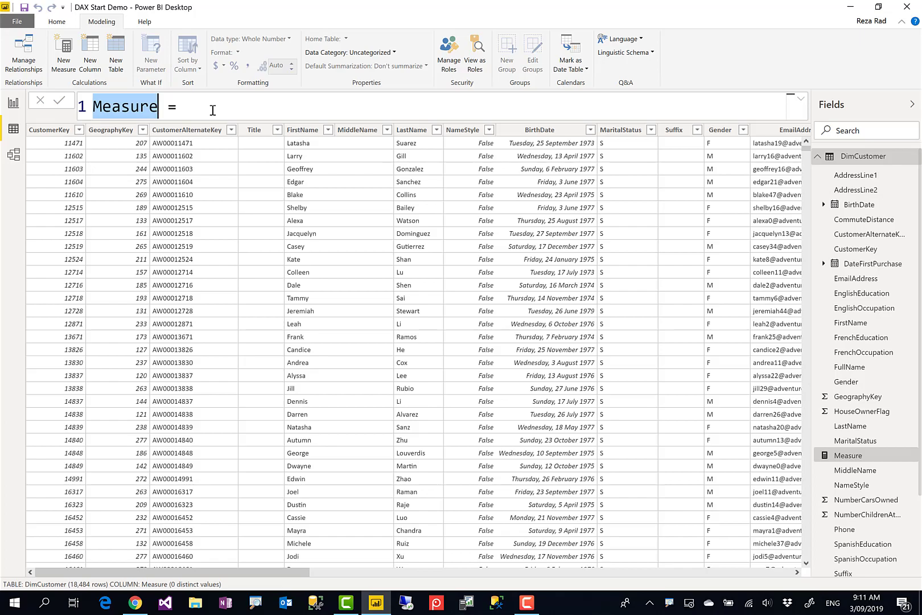
- Rename the measure to Sales YTD and begin CALCULATE( on a new line
type("Sales YTD")
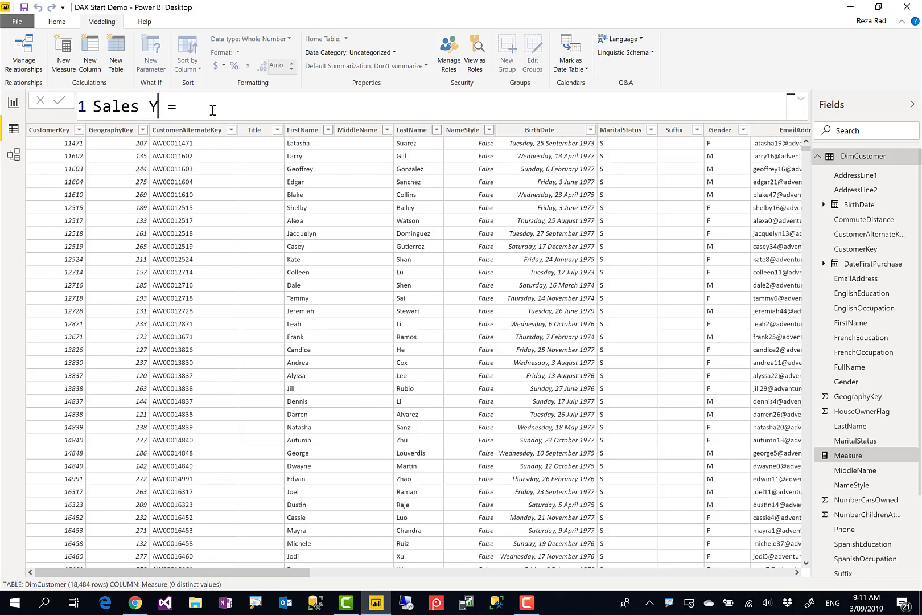
key("Right")
key("Right")
key("Right")
key("shift+Return")
type("CALCULATE(")
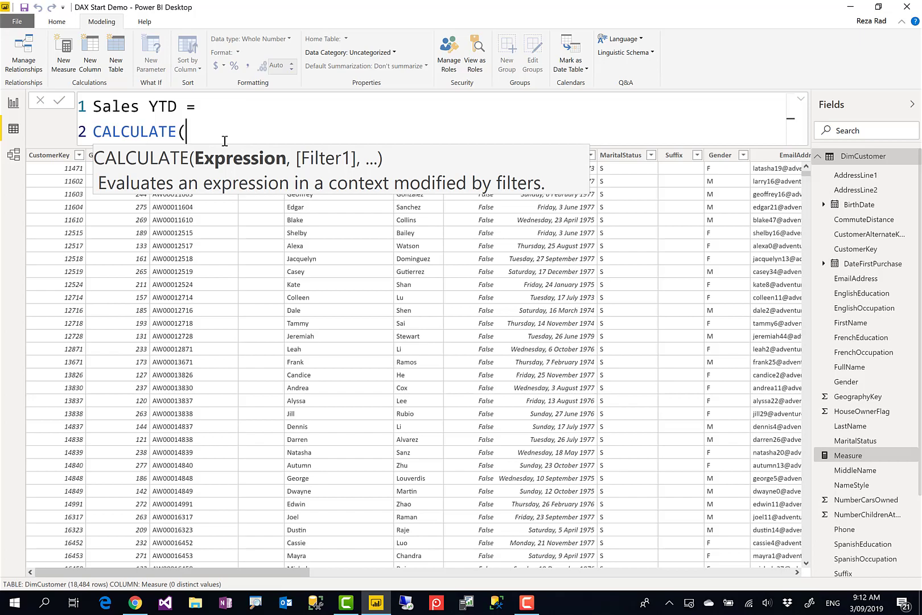
- Add SUM(FactInternetSales[SalesAmount]), and start typing DATESYTD on the next line
key("shift+Return")
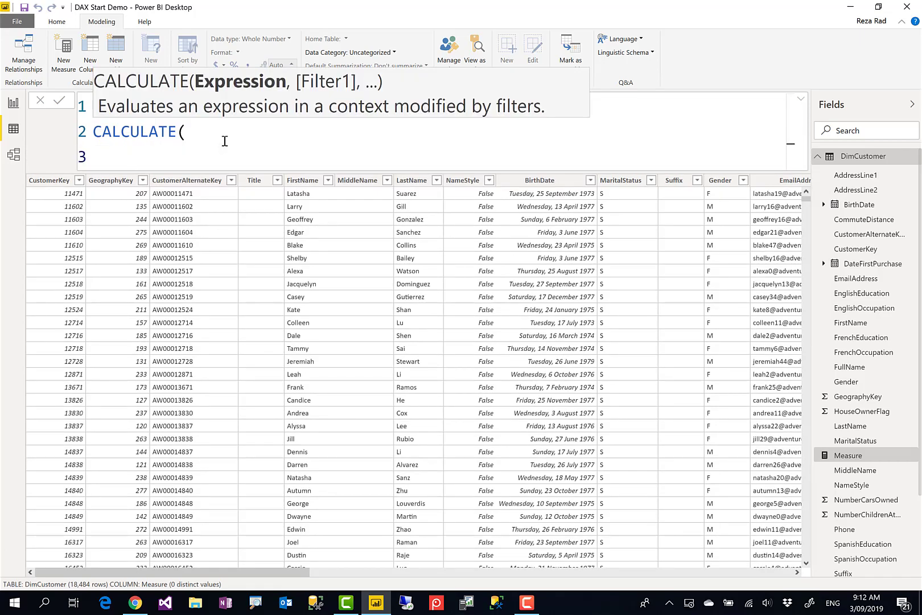
type("SUM(salesa")
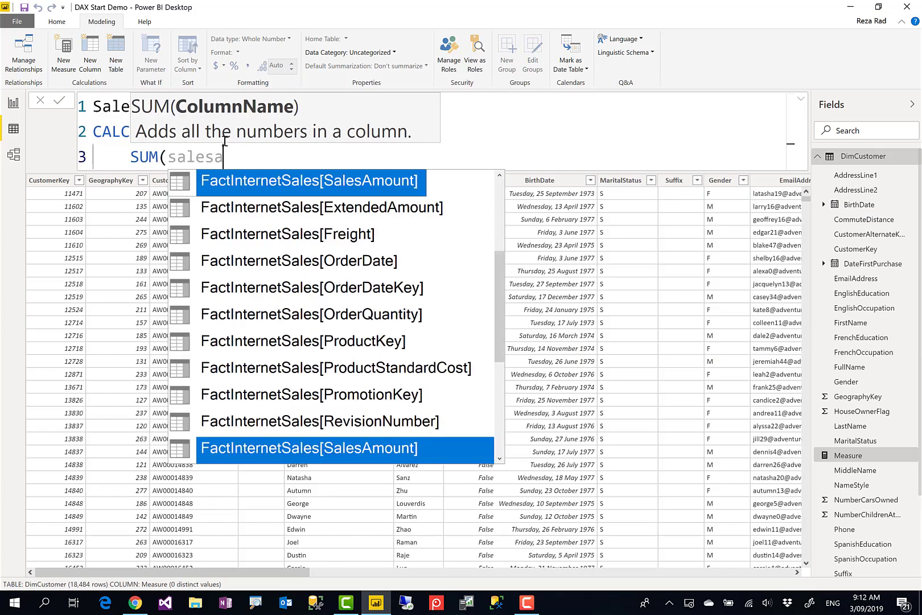
type("n")
key("Tab")
type(")")
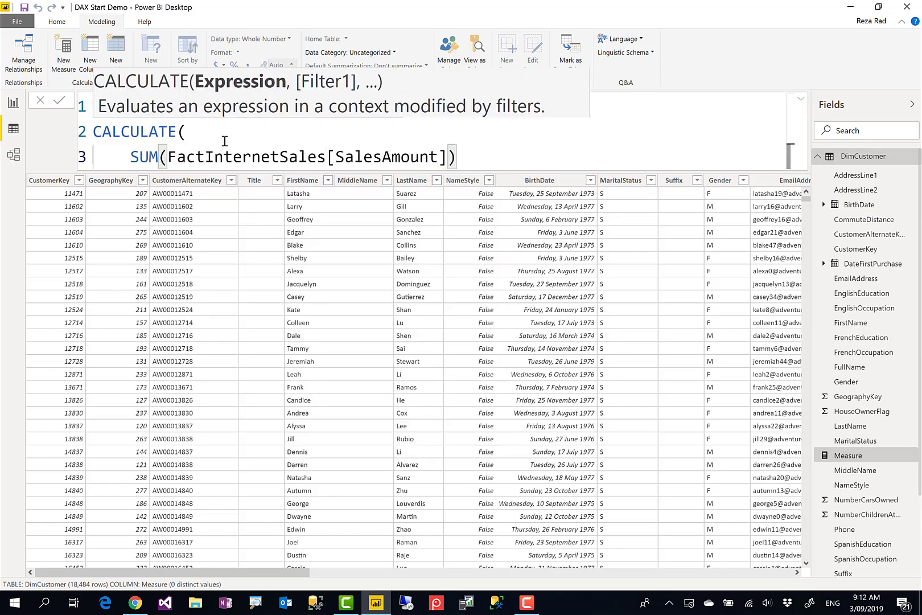
type(",")
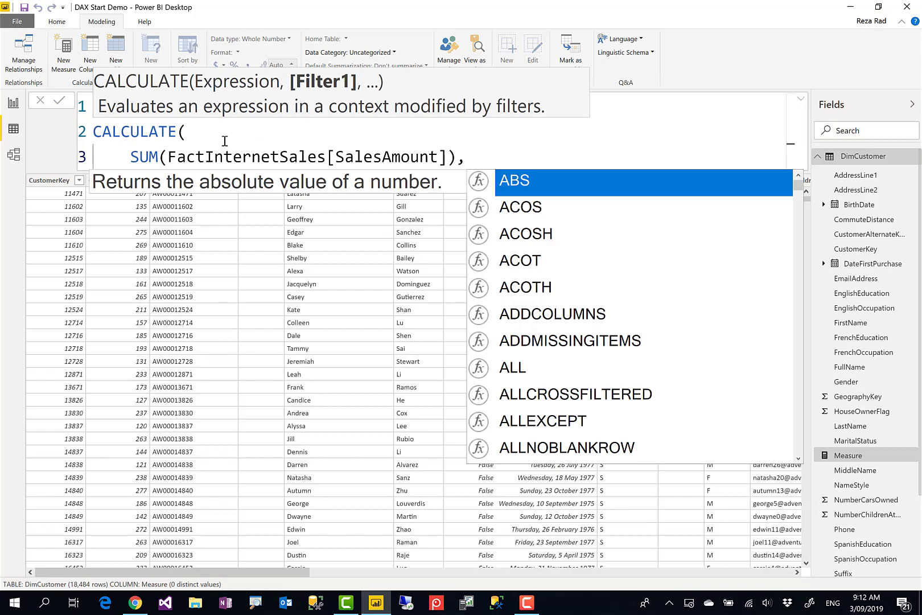
key("shift+Return")
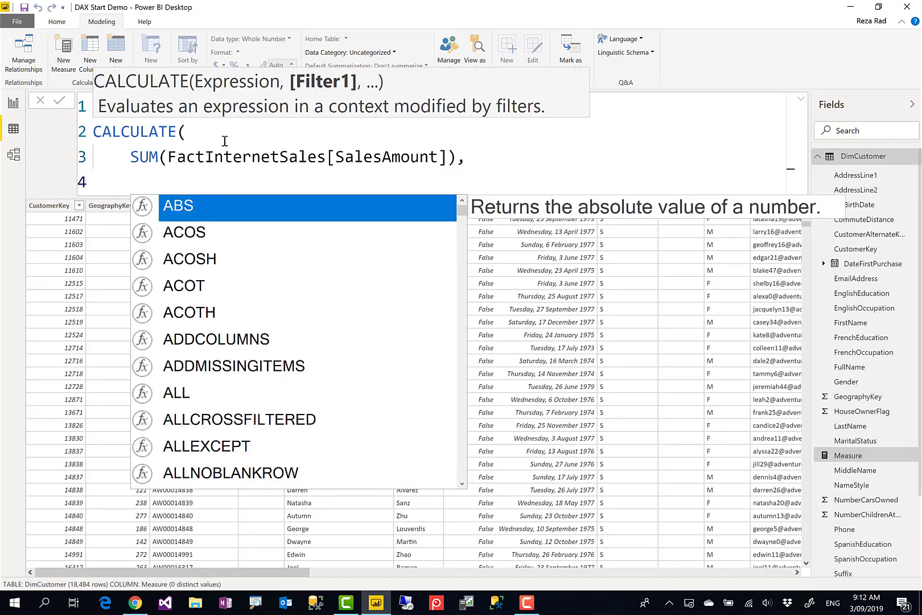
type("dates")
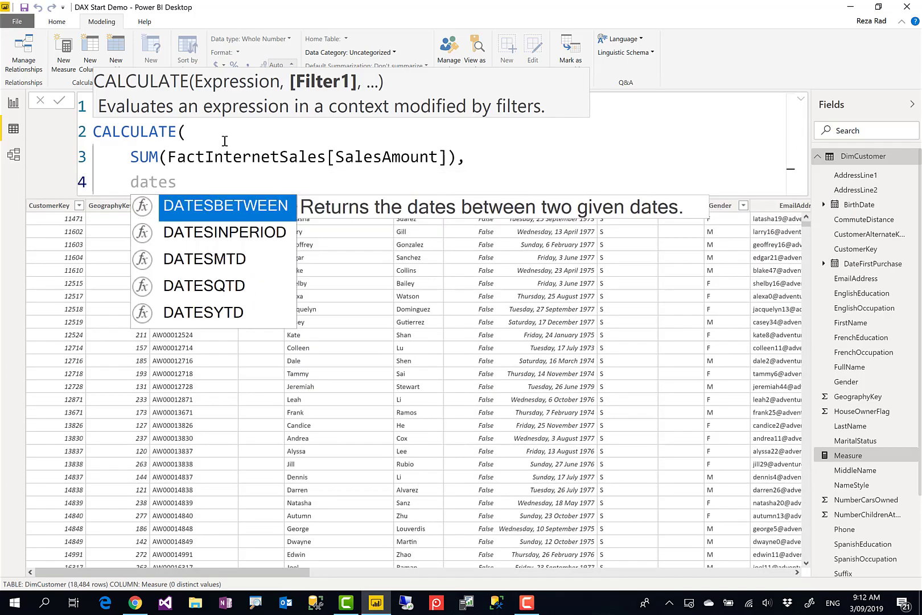
type("yt")
- Complete DATESYTD with the DimDate[FullDateAlternateKey].[Date] column
key("Tab")
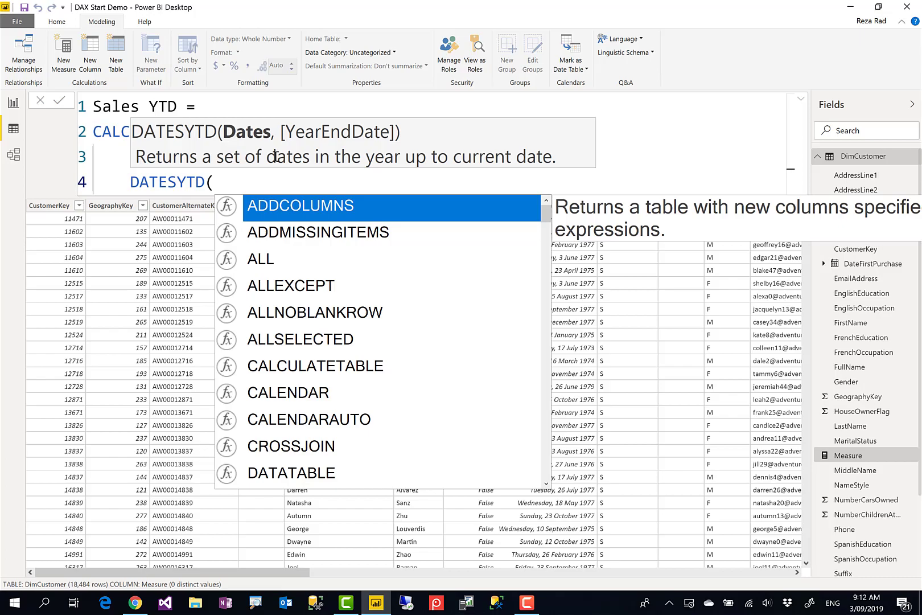
key("shift+Return")
type("fulld")
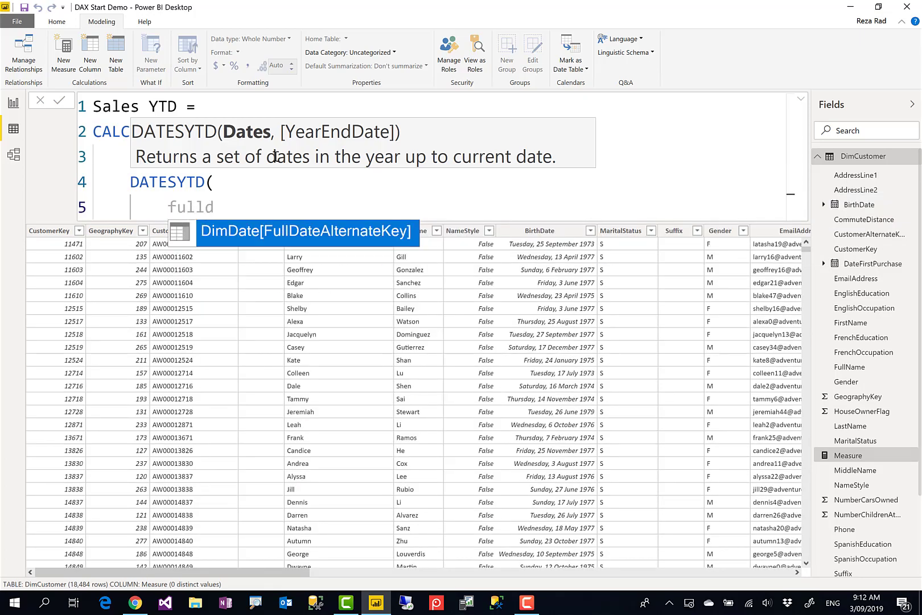
key("Tab")
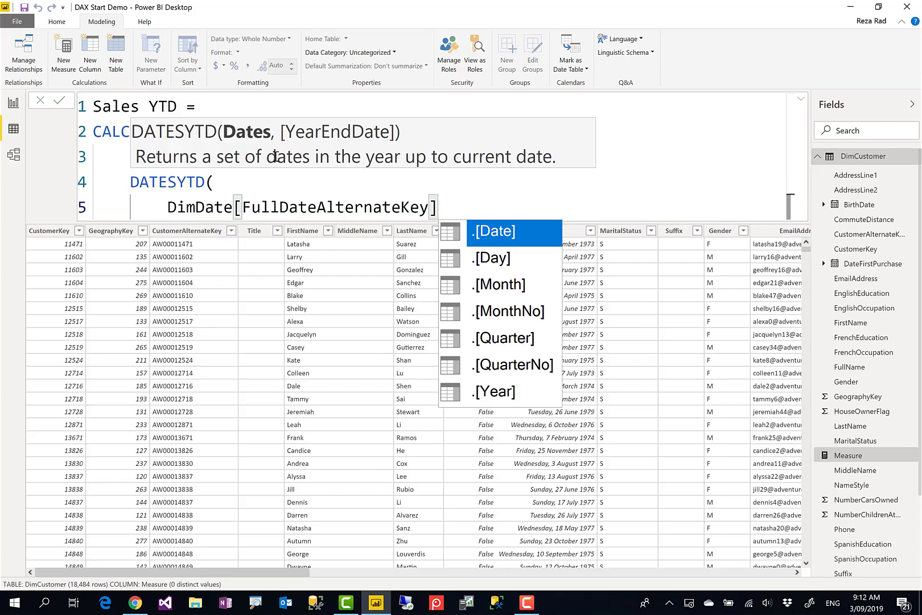
key("Down")
key("Down")
key("Down")
key("Down")
key("Down")
key("Down")
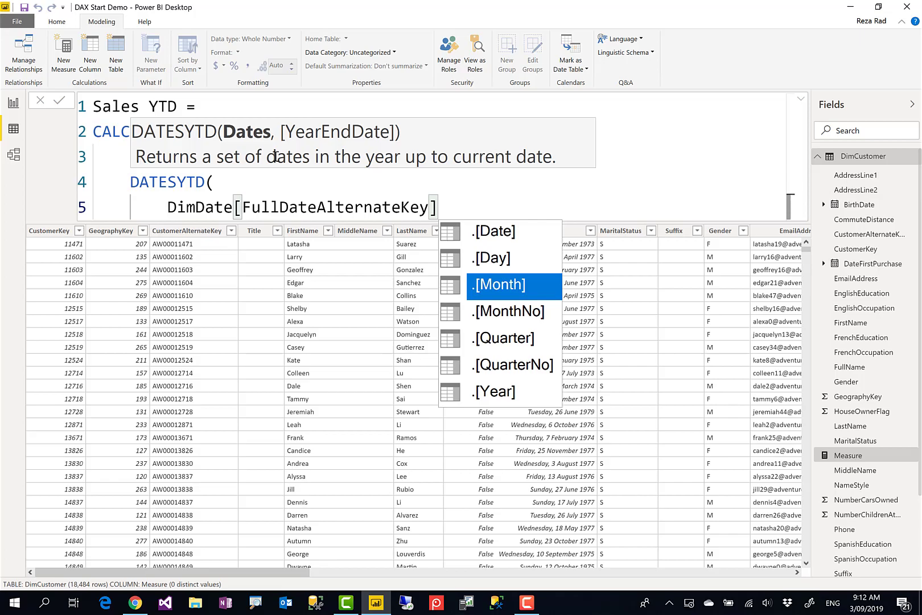
key("Up")
key("Up")
key("Up")
key("Up")
key("Up")
key("Up")
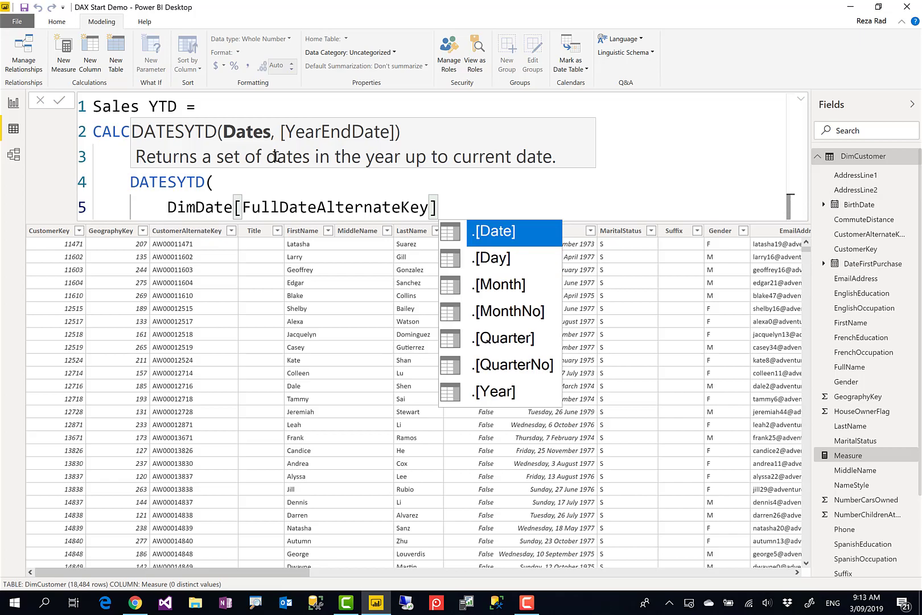
key("Tab")
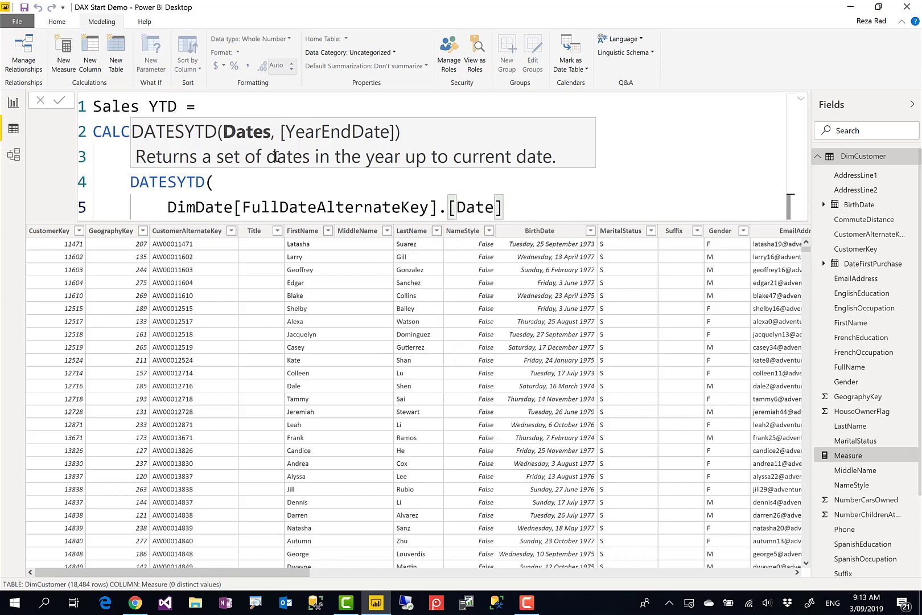
- Close both brackets, commit the Sales YTD measure, and check its bracket pairing
key("Return")
type(")")
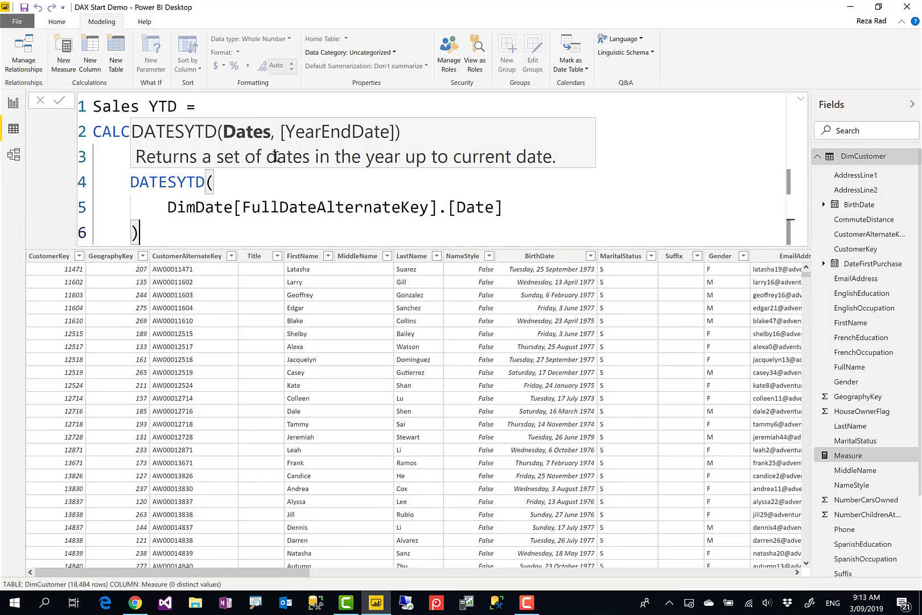
key("Return")
type(")")
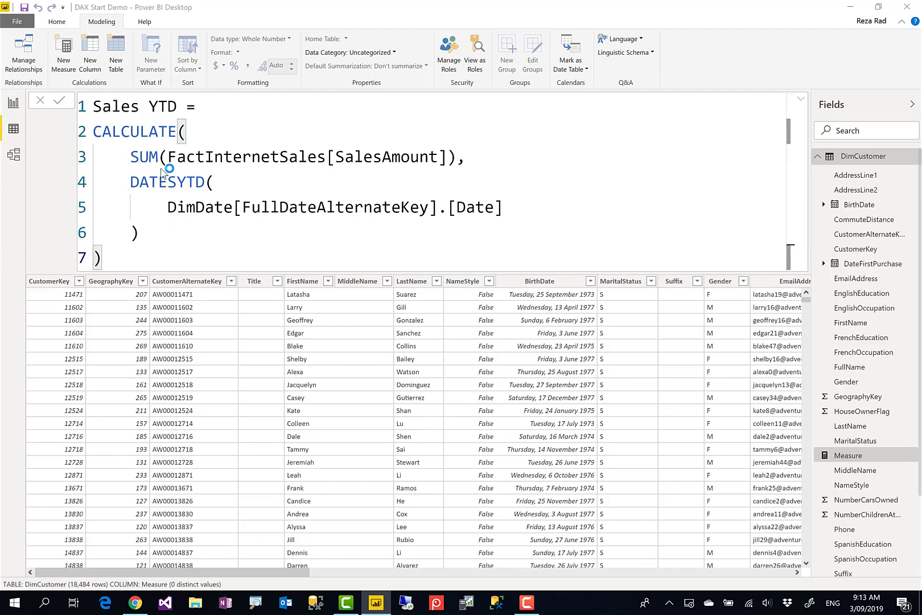
key("Return")
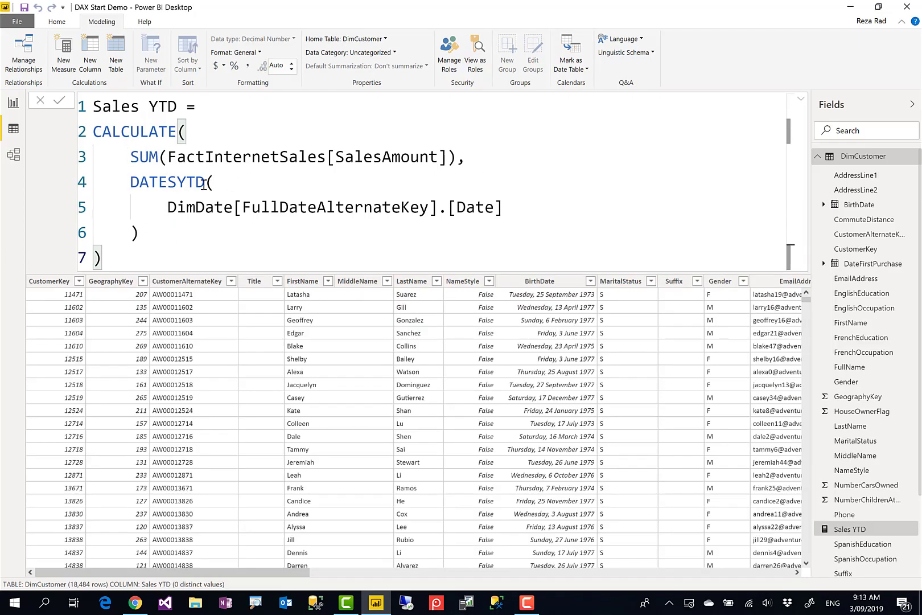
left_click_drag(130, 182, 150, 230)
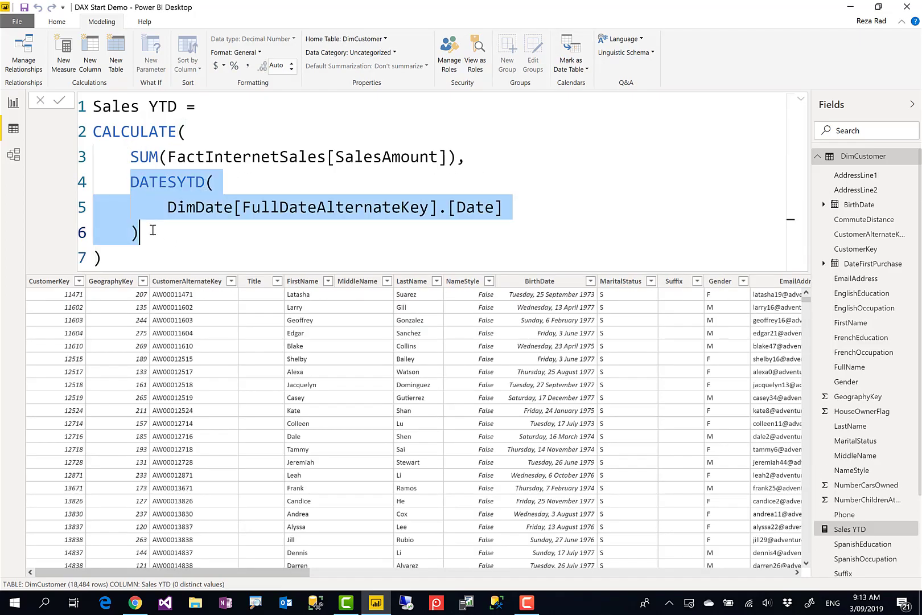
left_click(151, 232)
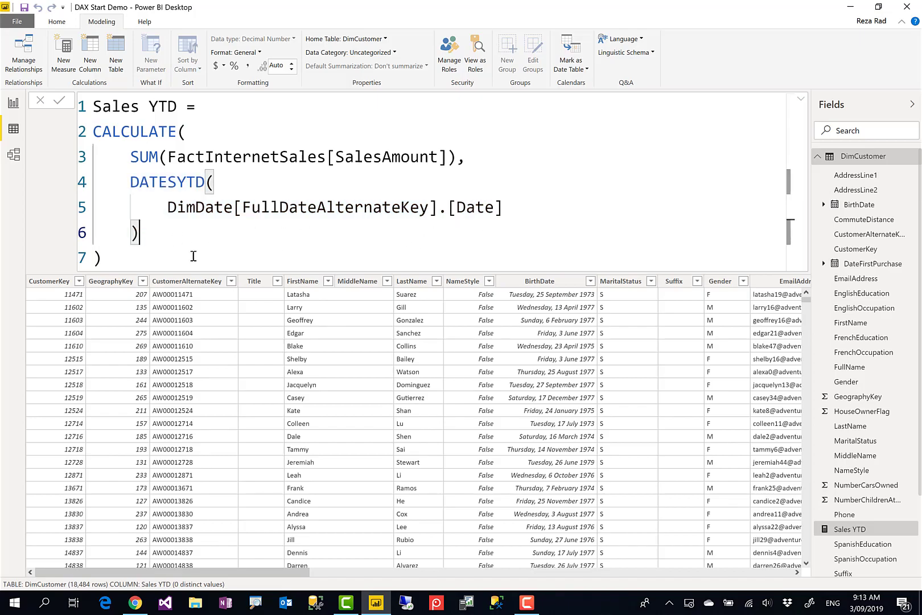
left_click(191, 257)
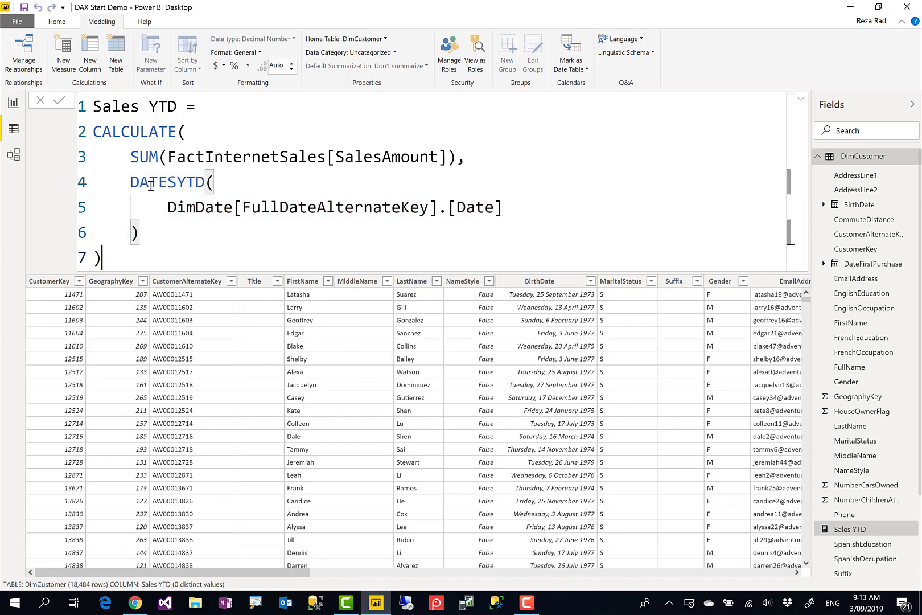
- Search the Fields pane for 'ytd' and add Sales YTD to the report table
left_click(13, 105)
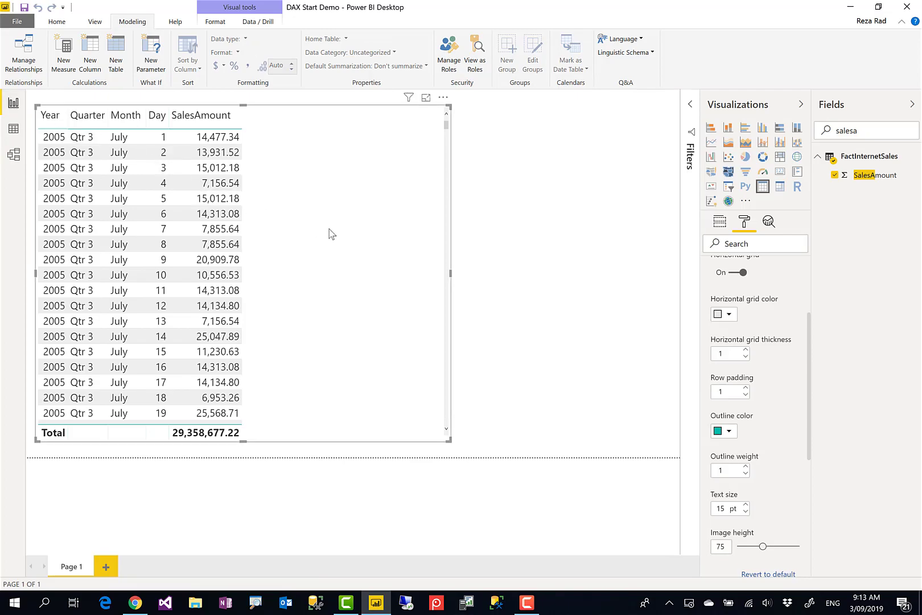
double_click(820, 133)
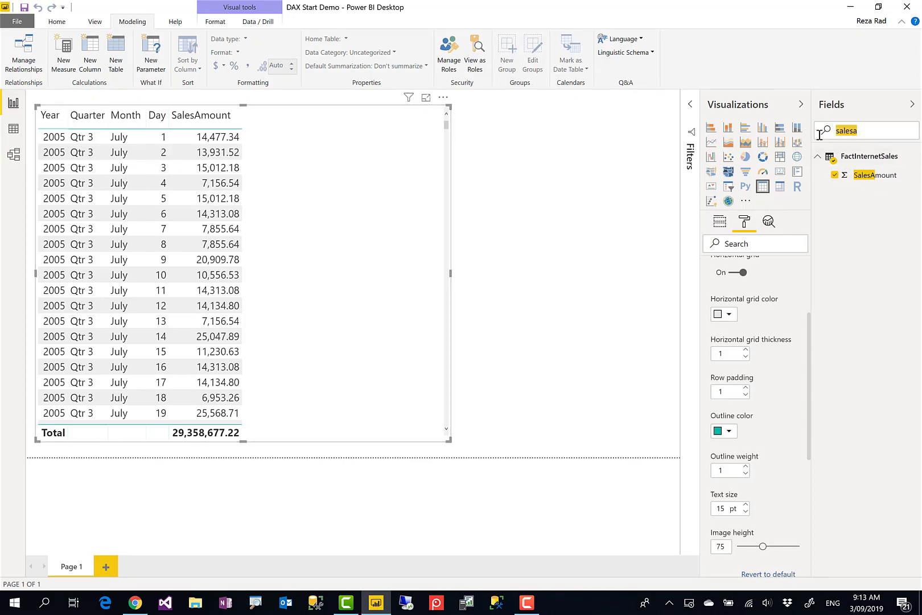
type("ytd")
left_click_drag(870, 176, 366, 268)
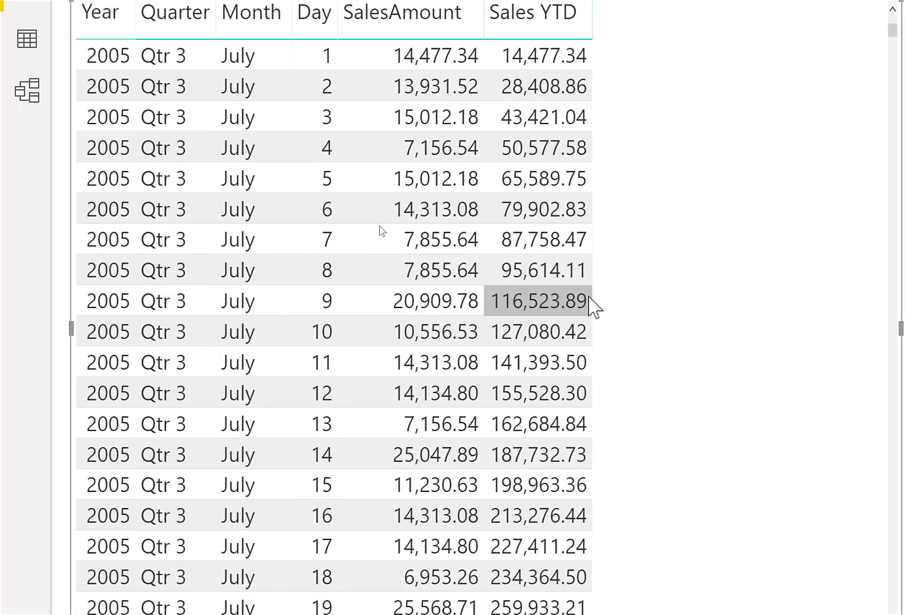
- Review the Sales YTD running totals row by row, then clear the row highlight
left_click(545, 153)
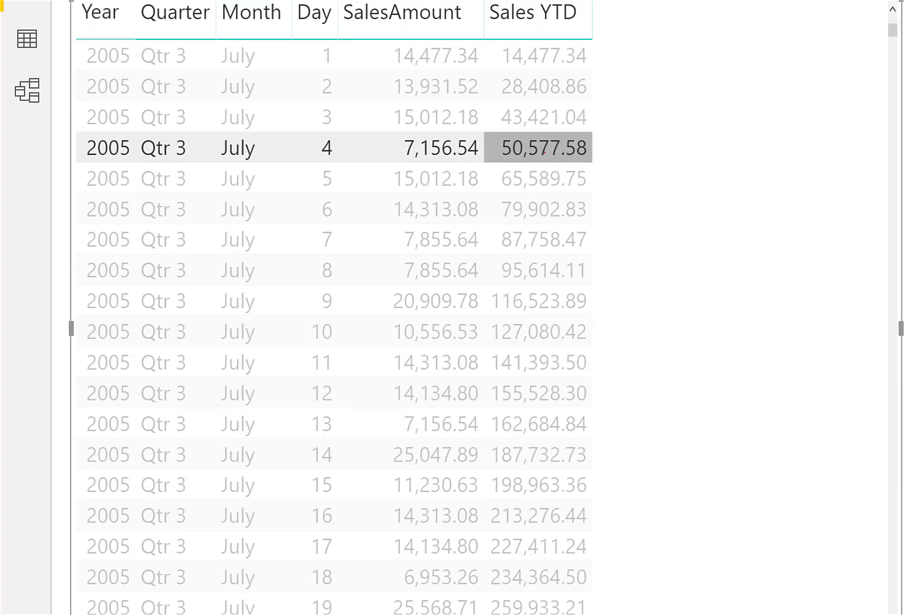
mouse_move(501, 170)
left_mouse_down()
mouse_move(586, 128)
mouse_move(504, 169)
left_mouse_up()
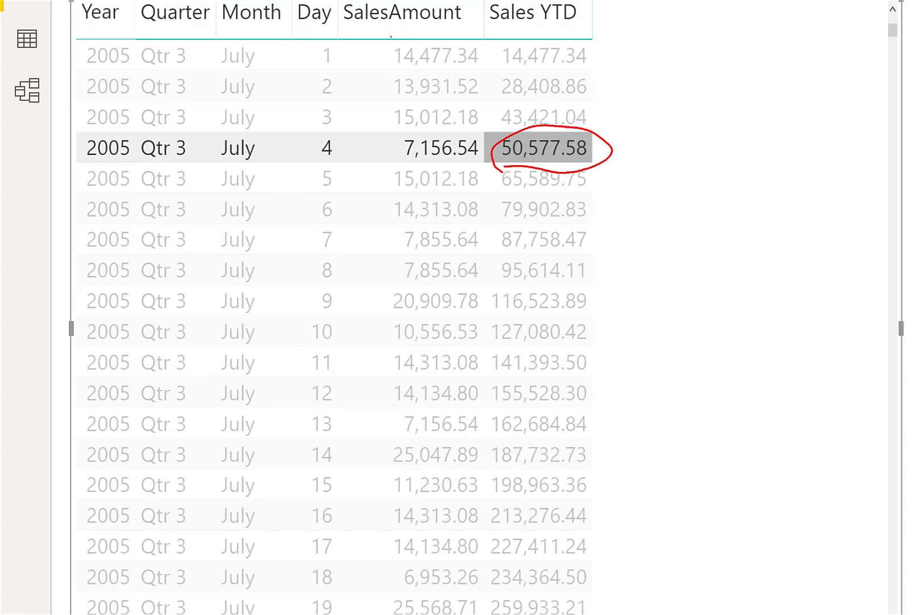
mouse_move(385, 36)
left_mouse_down()
mouse_move(489, 27)
mouse_move(481, 146)
mouse_move(428, 166)
mouse_move(382, 109)
mouse_move(384, 41)
left_mouse_up()
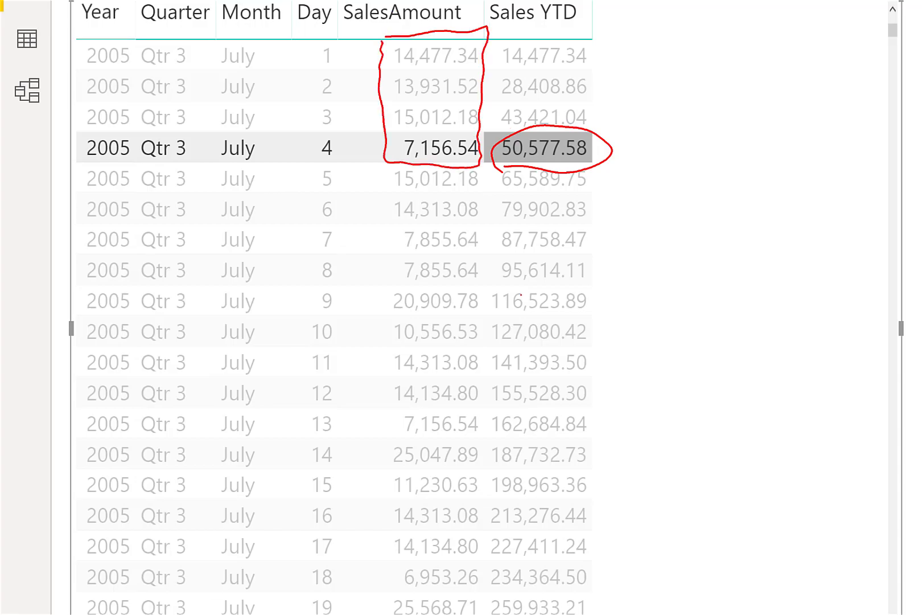
left_click_drag(489, 346, 602, 347)
mouse_move(375, 38)
left_mouse_down()
mouse_move(346, 199)
mouse_move(348, 269)
mouse_move(368, 326)
left_mouse_up()
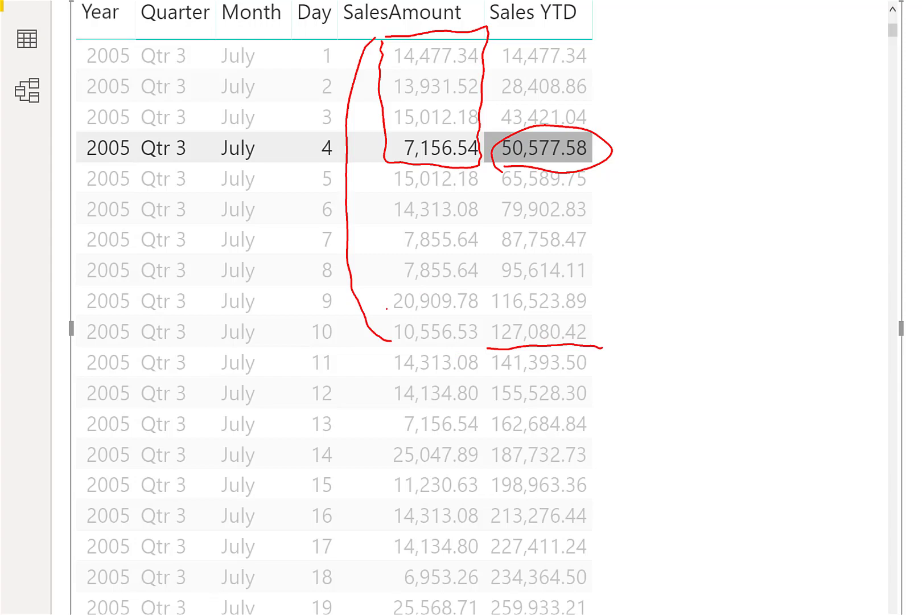
key("Escape")
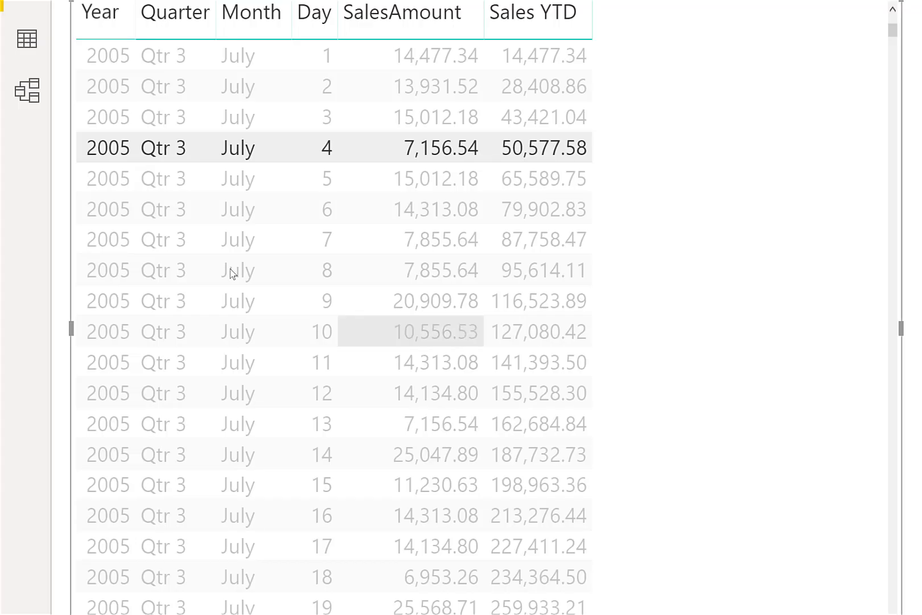
key("Escape")
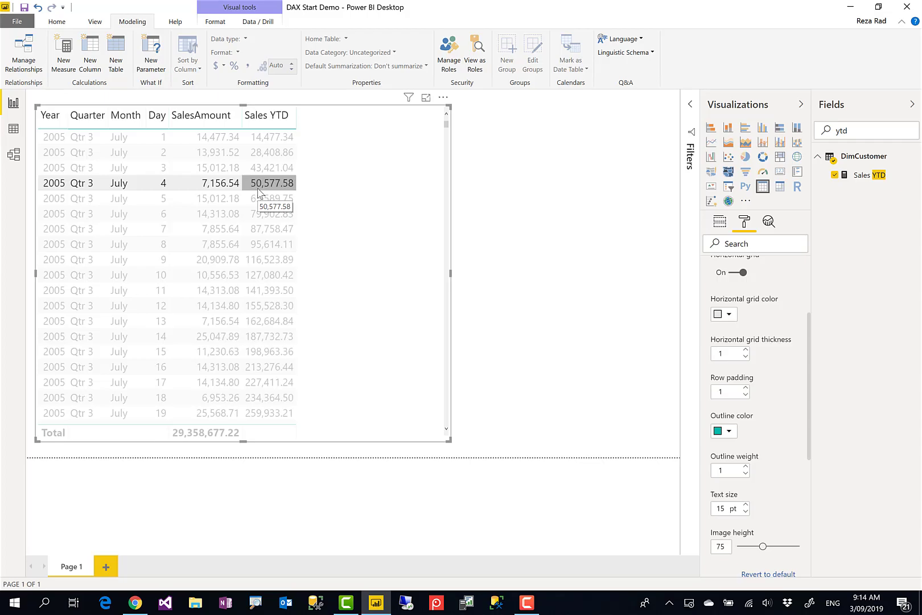
left_click(258, 188)
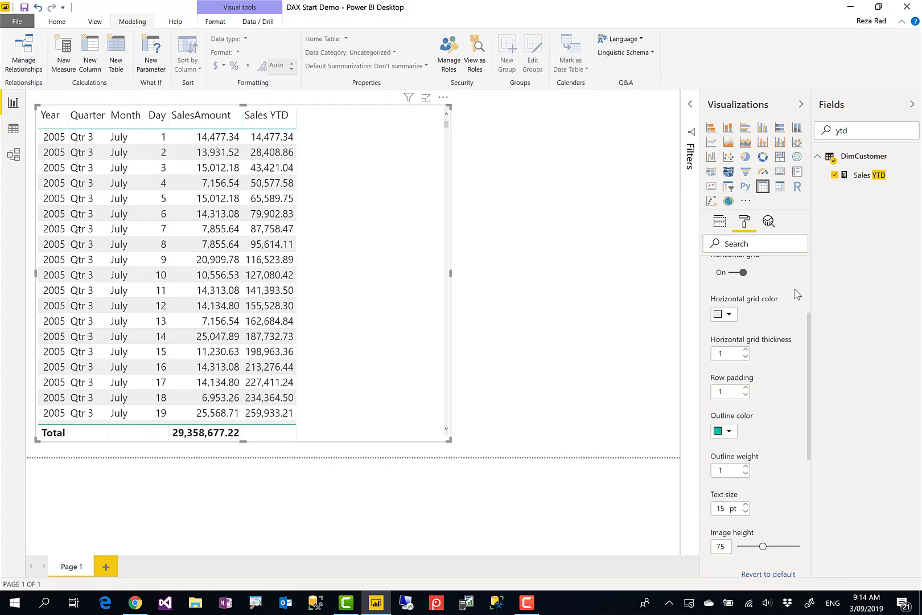
- Remove Day from the table's Values so rows aggregate by month
scroll(810, 293, "up", 3)
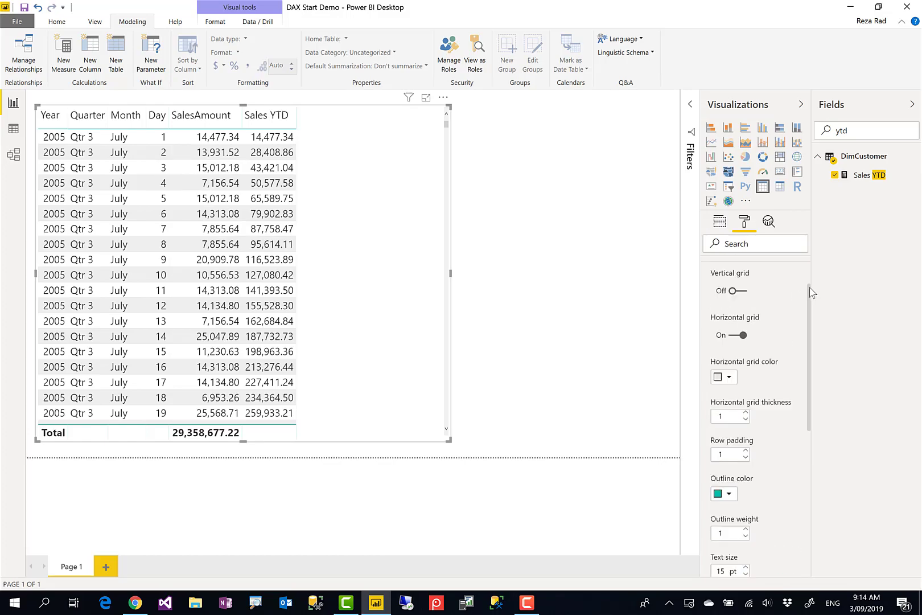
left_click(719, 222)
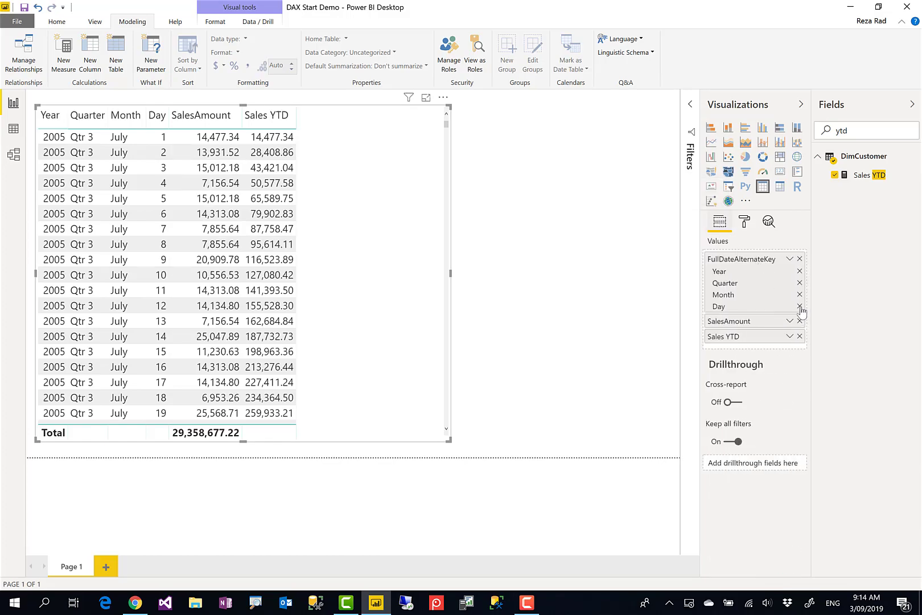
left_click(800, 306)
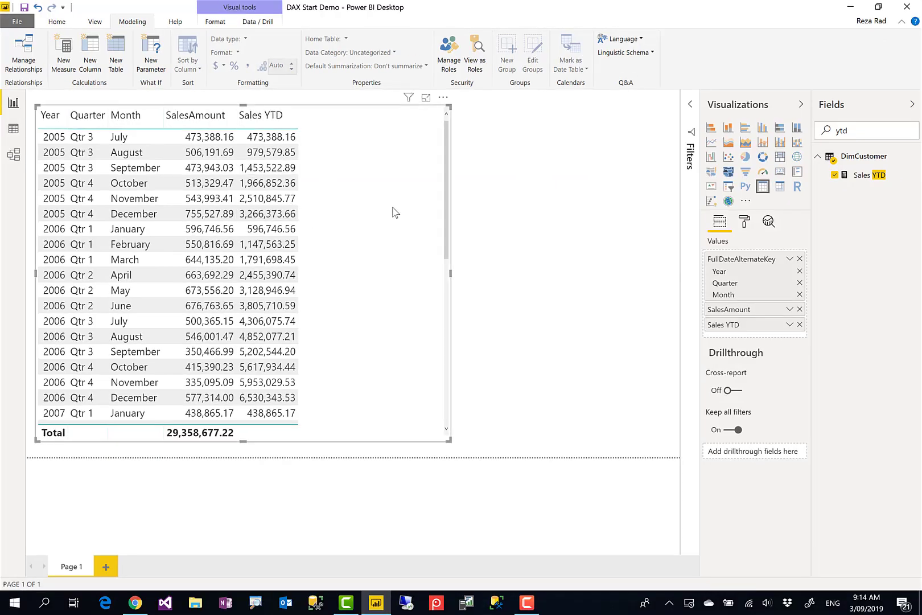
- In Data view, copy the Sales YTD formula and paste it into a new measure
left_click(13, 129)
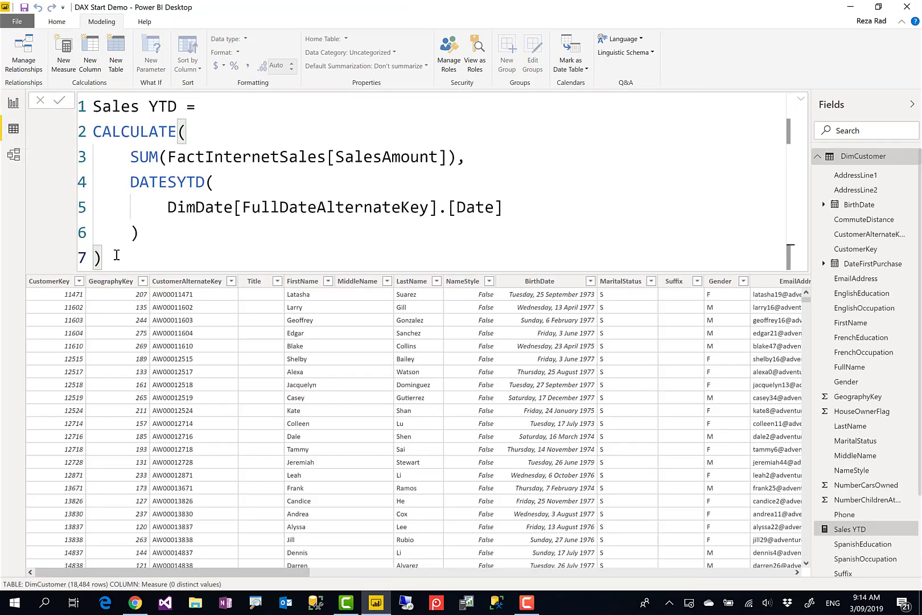
left_click_drag(112, 259, 96, 102)
key("ctrl+c")
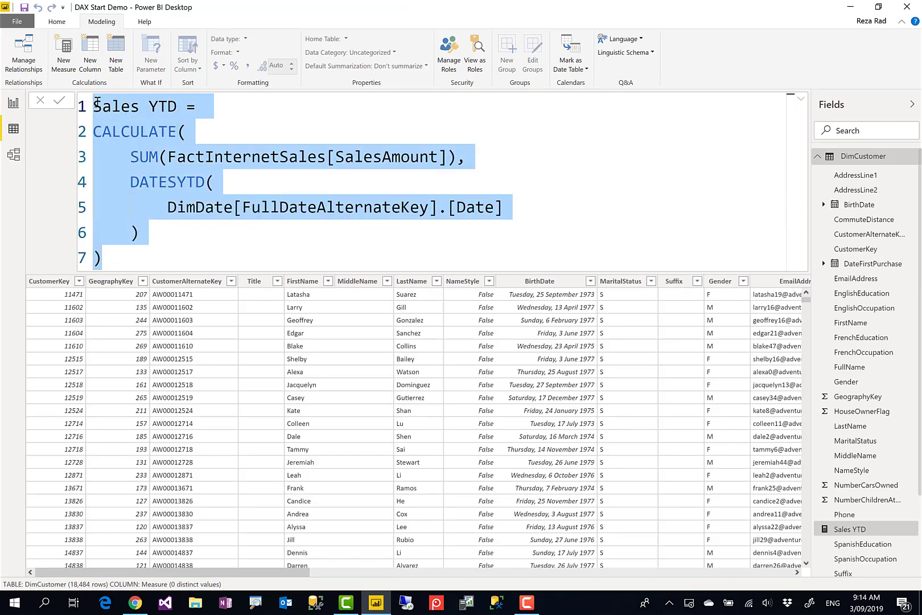
left_click(67, 59)
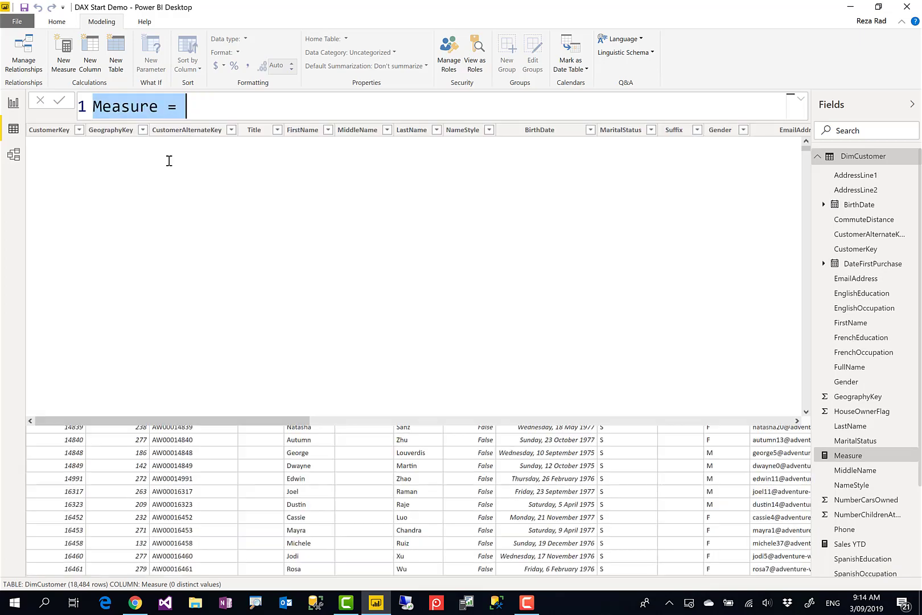
key("ctrl+v")
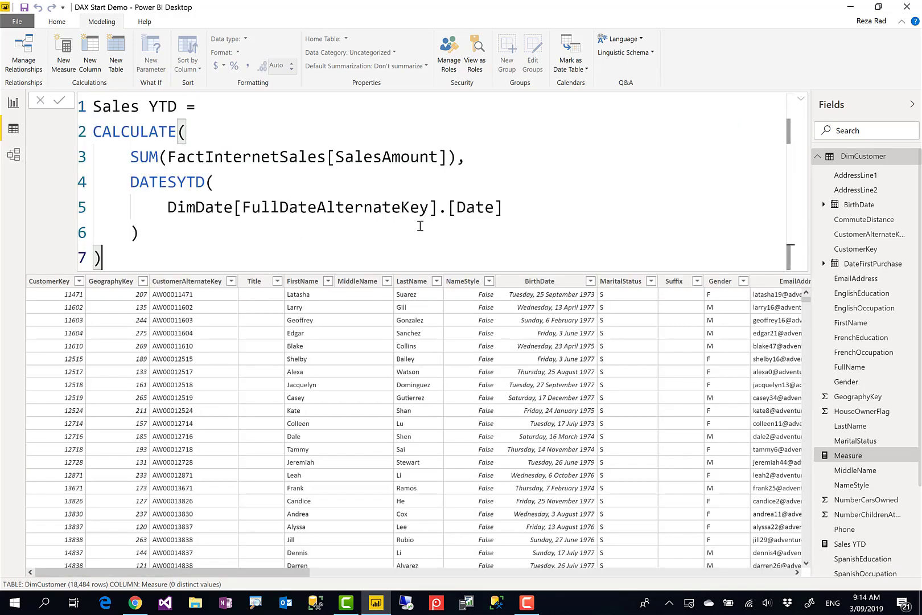
- Add a comma and new line after the DATESYTD [Date] argument
left_click(131, 181)
left_click(151, 228, "shift")
left_click(150, 228)
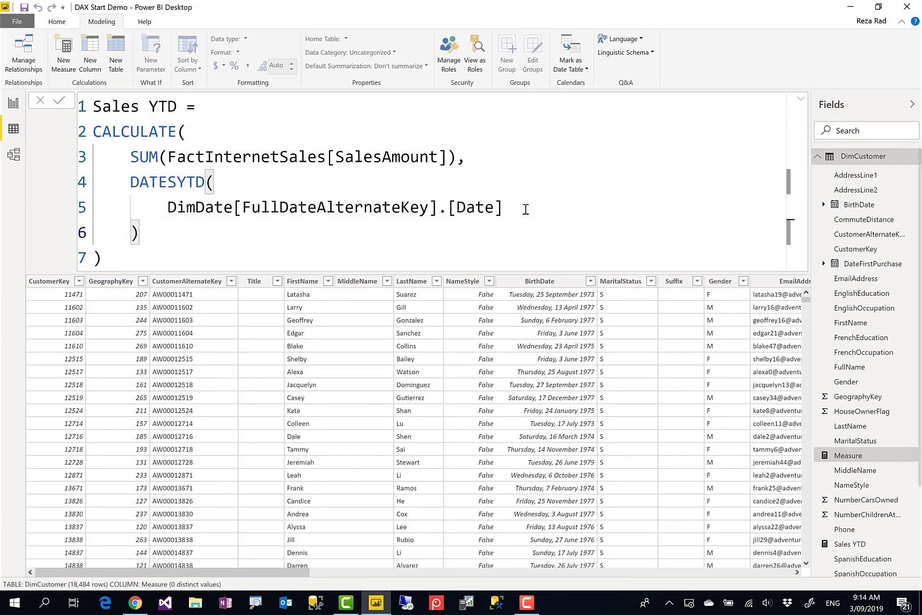
left_click(525, 209)
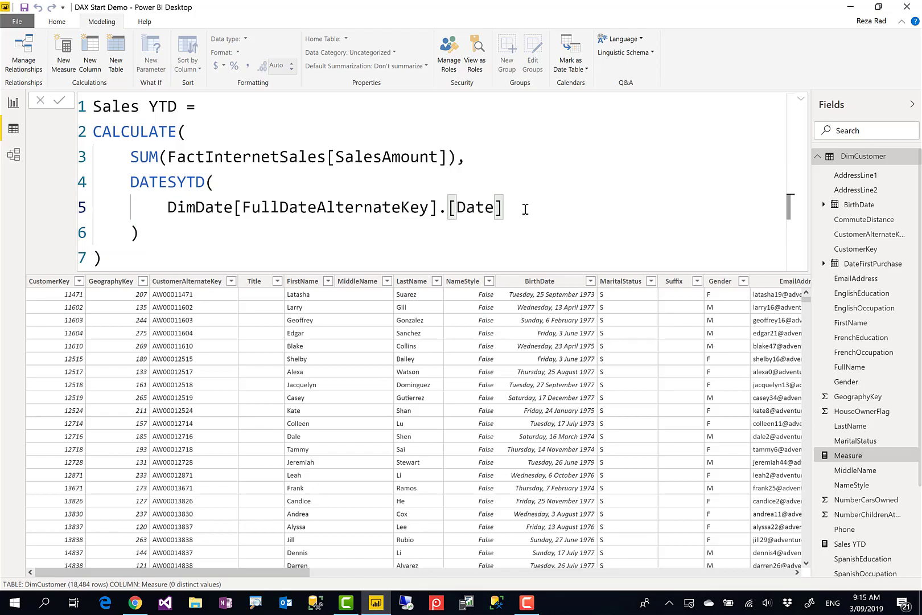
type(",")
key("Return")
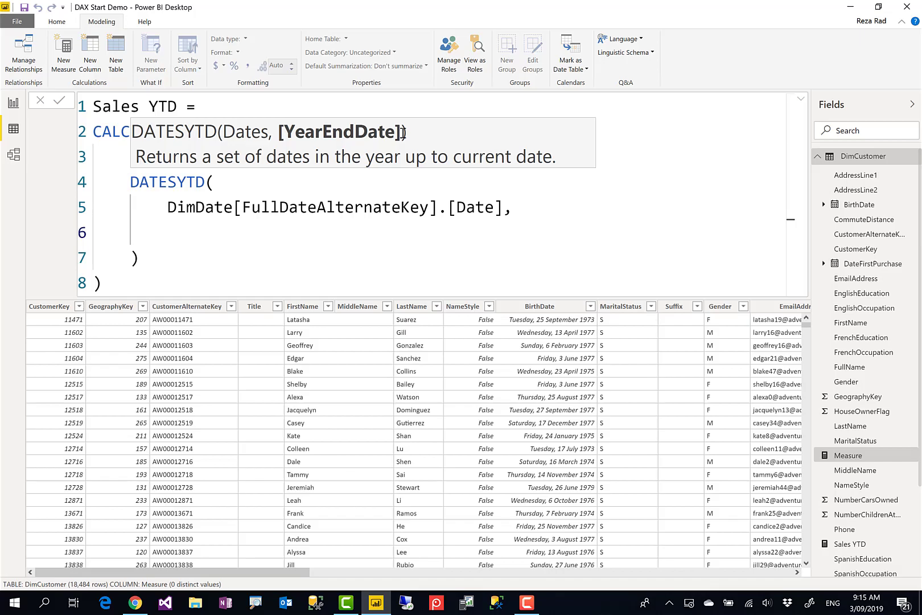
- Enter "06-30" as the DATESYTD fiscal year-end argument
type("\"06-30\"")
key("Left")
key("shift+Left")
key("shift+Left")
key("shift+Left")
key("shift+Left")
key("shift+Left")
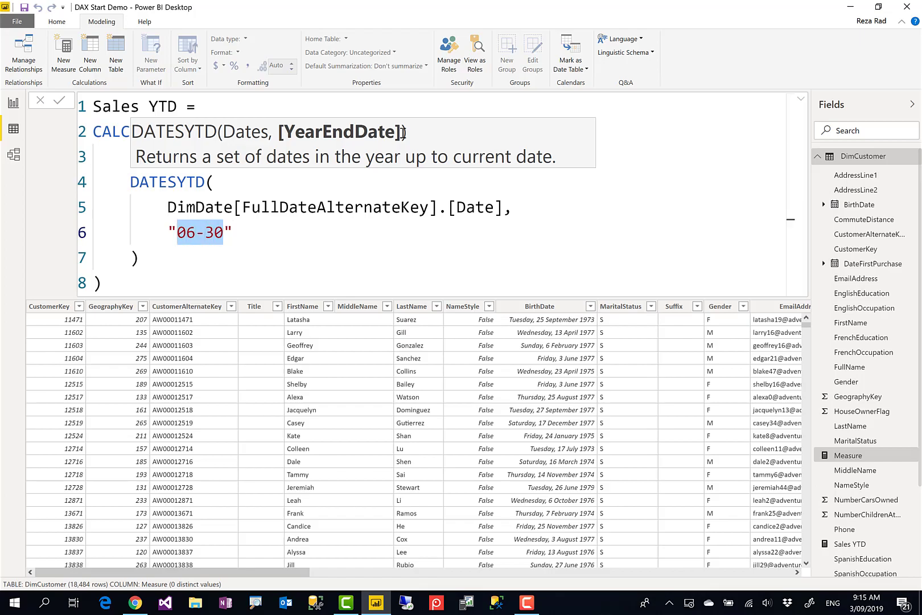
type("Jun 20")
key("BackSpace")
key("BackSpace")
type("30")
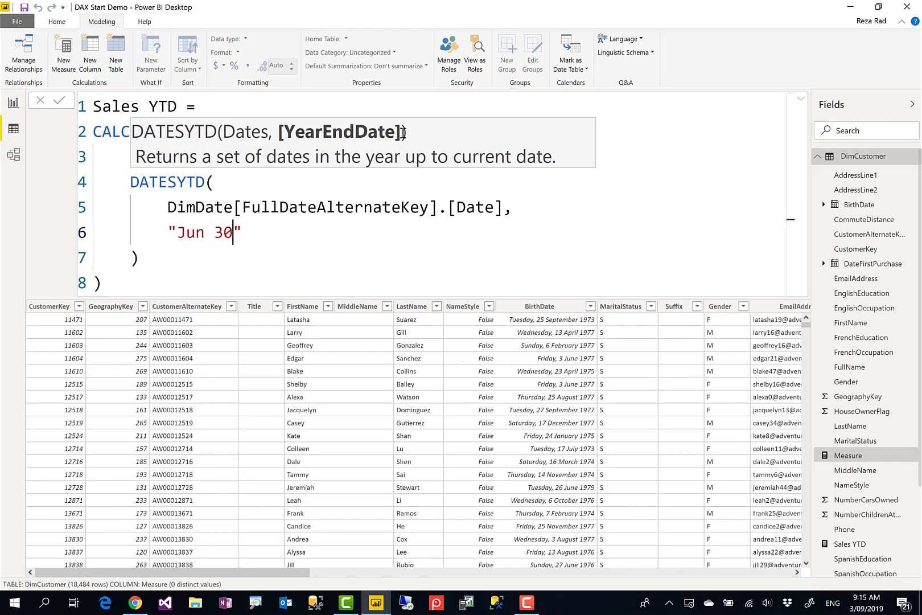
key("shift+Left")
key("shift+Left")
key("shift+Left")
key("shift+Left")
key("shift+Left")
key("shift+Left")
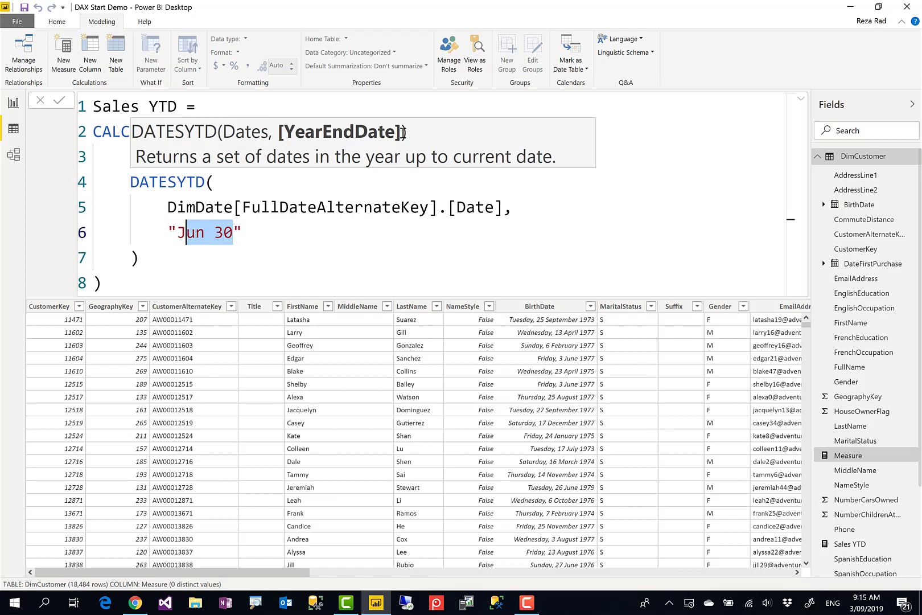
type("06-")
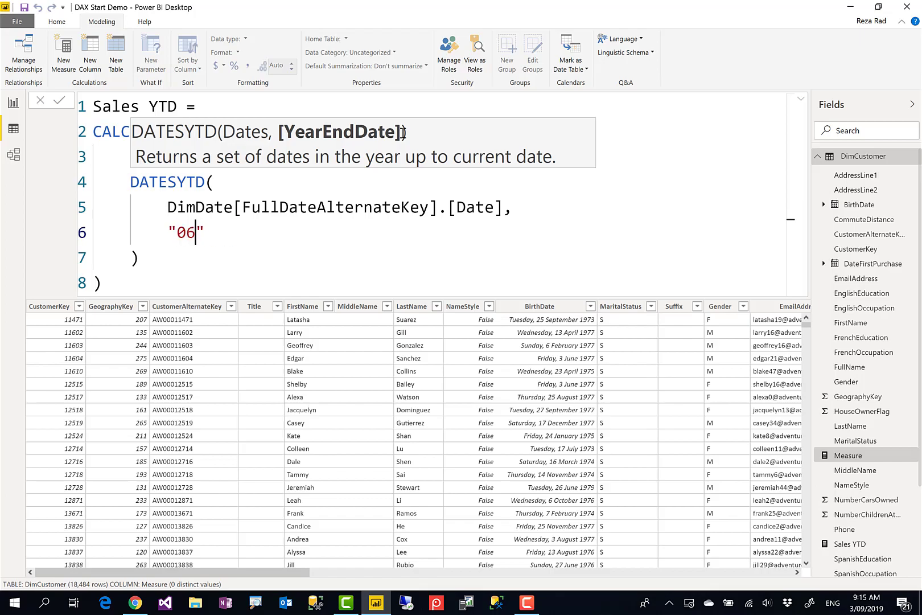
type("30")
key("Down")
key("Down")
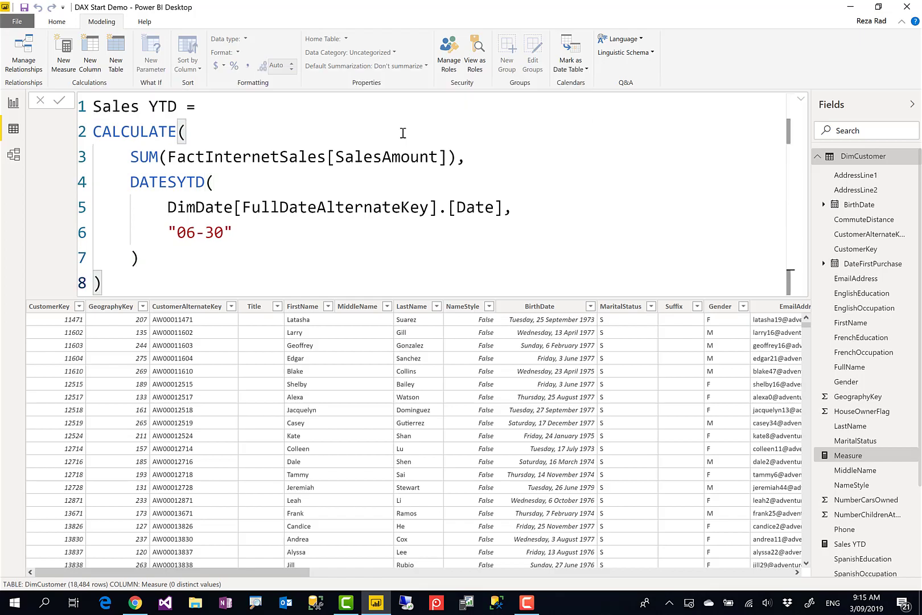
- Dismiss the duplicate-name error, rename the measure Sales YTD Fiscal, and commit it
key("Return")
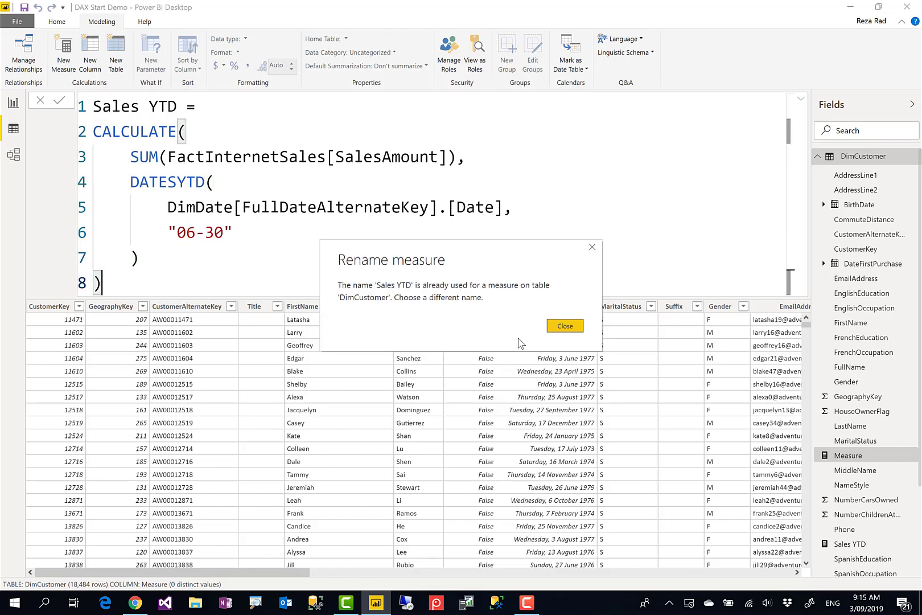
left_click(560, 328)
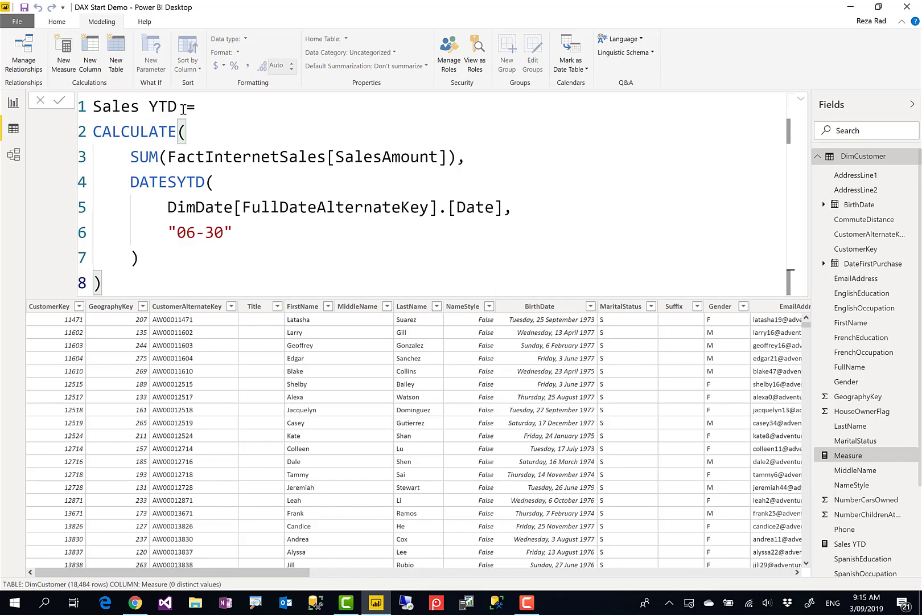
left_click(186, 107)
type("Fiscal")
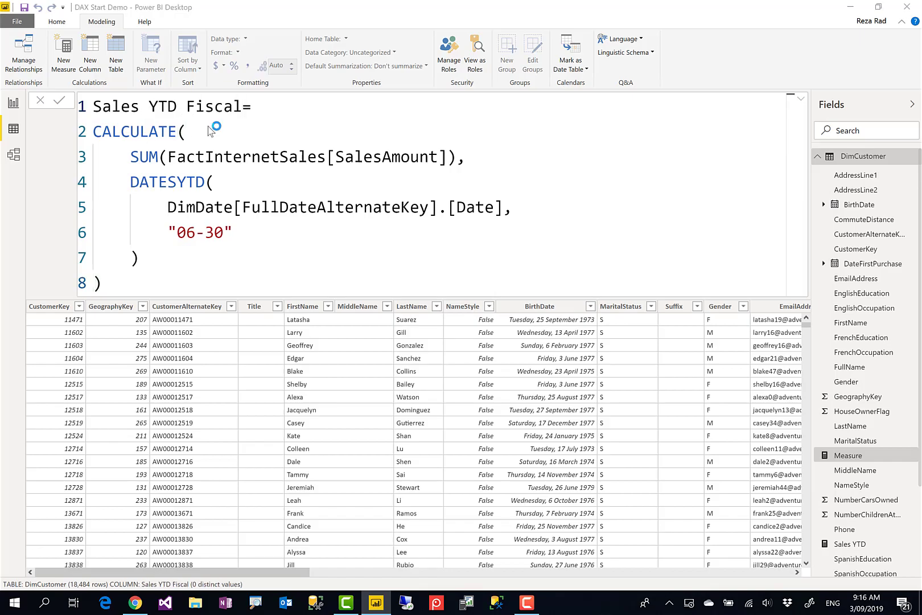
key("Return")
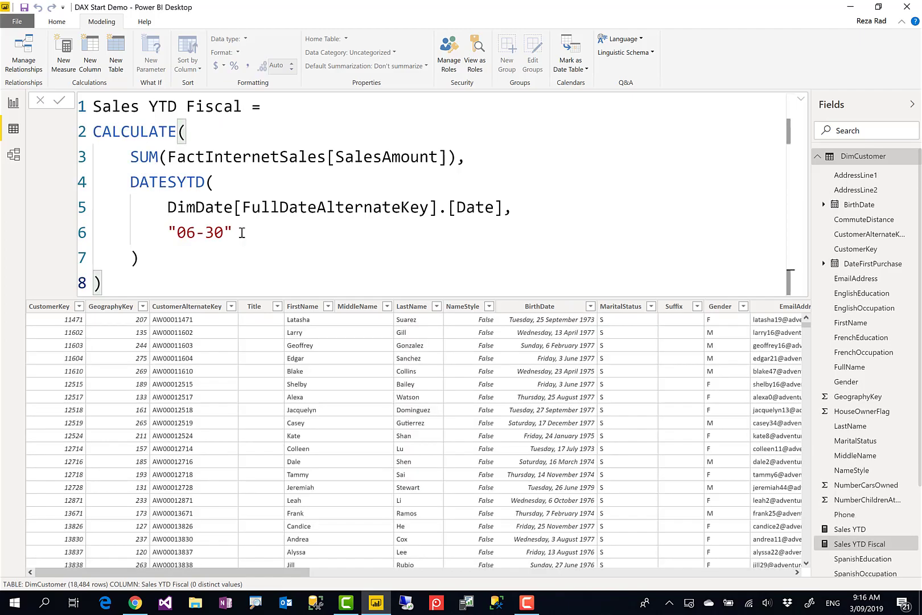
left_click_drag(235, 232, 163, 232)
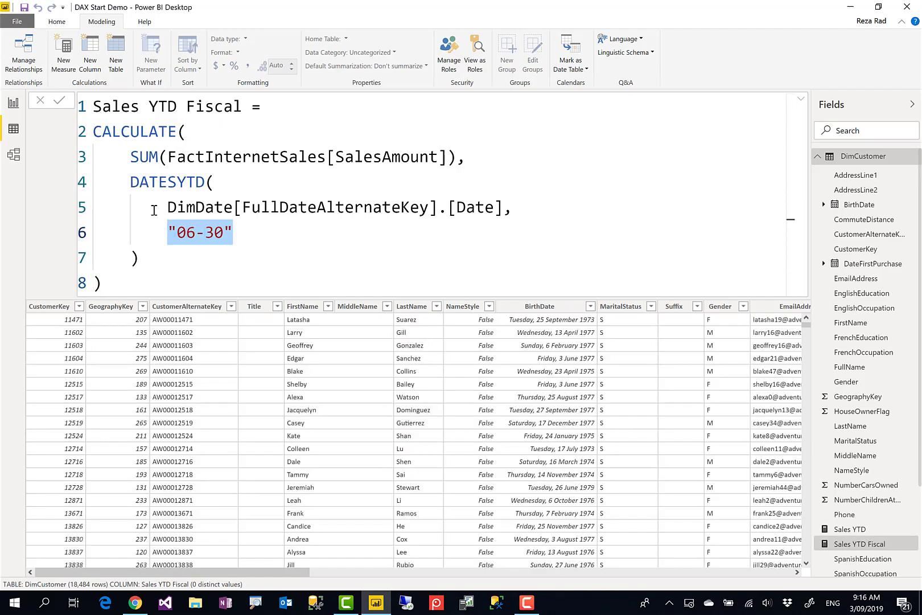
left_click(165, 260)
- Add Sales YTD Fiscal as a report table column, then go back to Data view
left_click(13, 103)
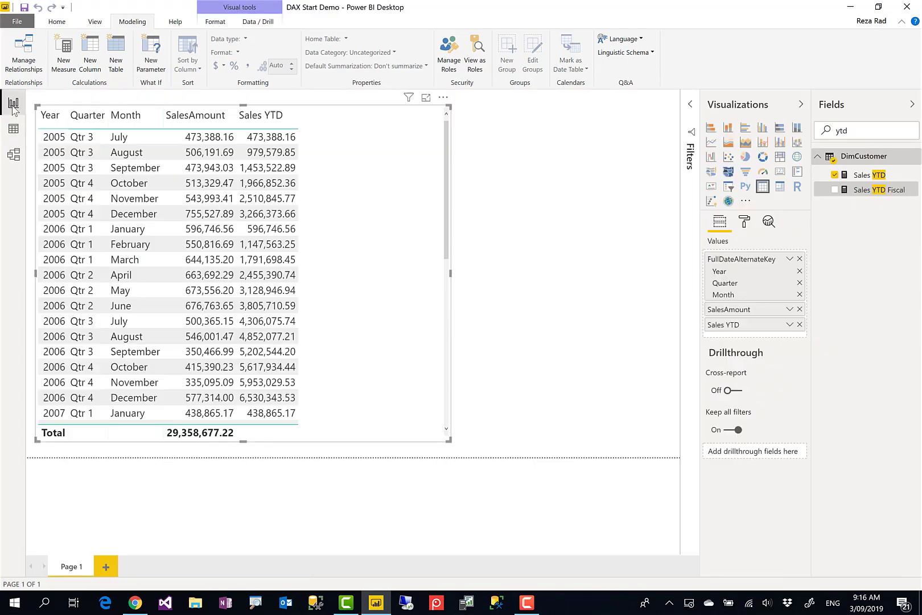
left_click_drag(892, 197, 367, 276)
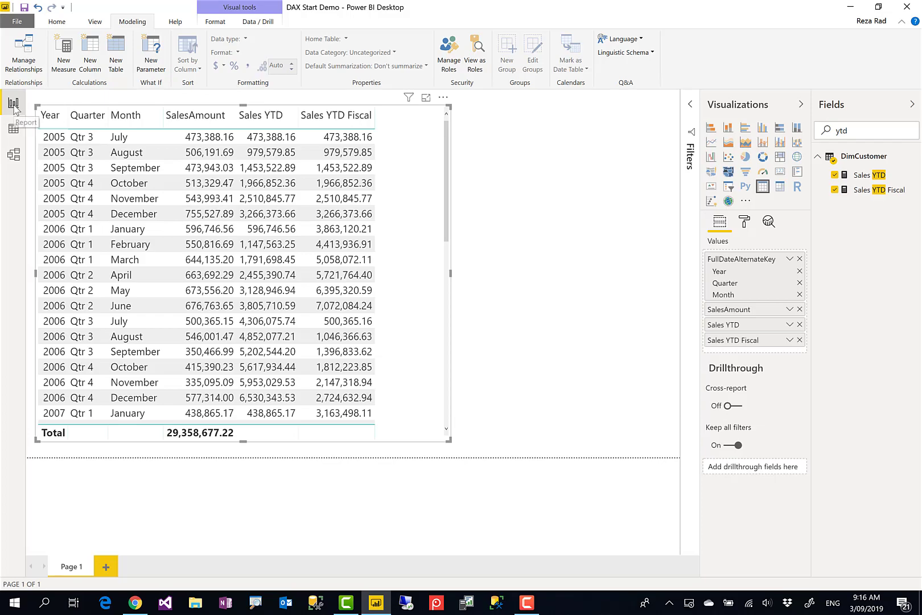
left_click(13, 135)
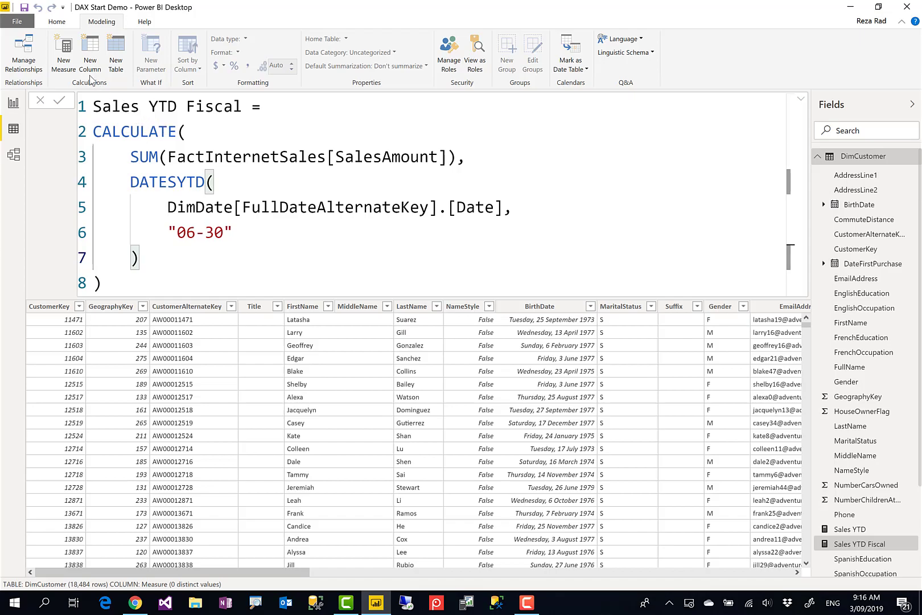
- Start a Sales QTD measure as CALCULATE(SUM(FactInternetSales[SalesAmount]), ...) across indented lines
left_click(64, 57)
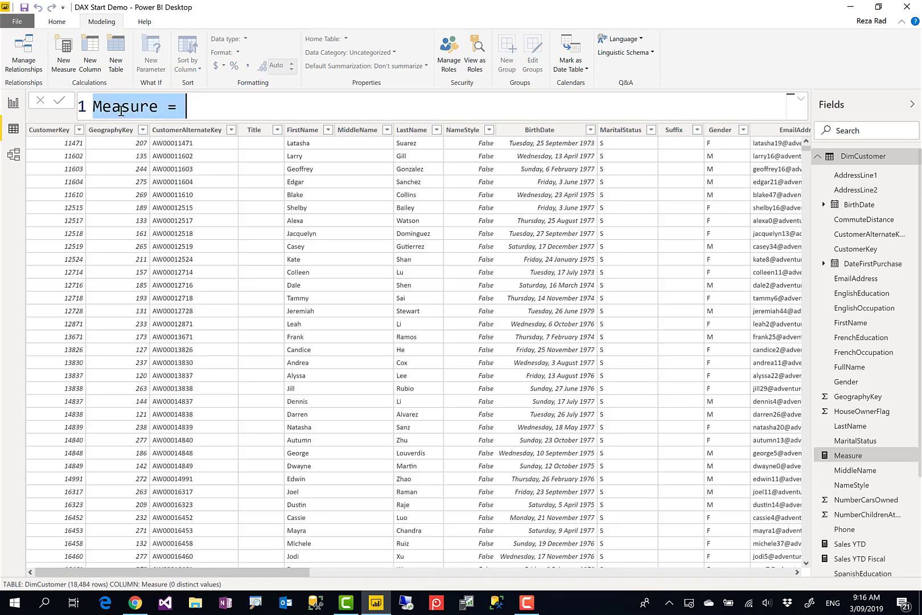
type("Sales QTD")
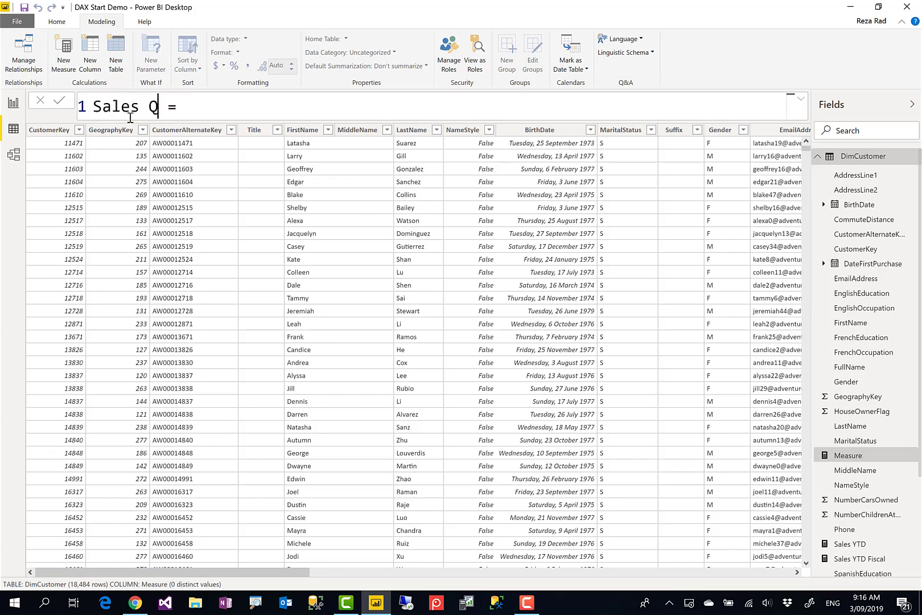
left_click(217, 107)
key("shift+Return")
type("CALCULATE(")
key("shift+Return")
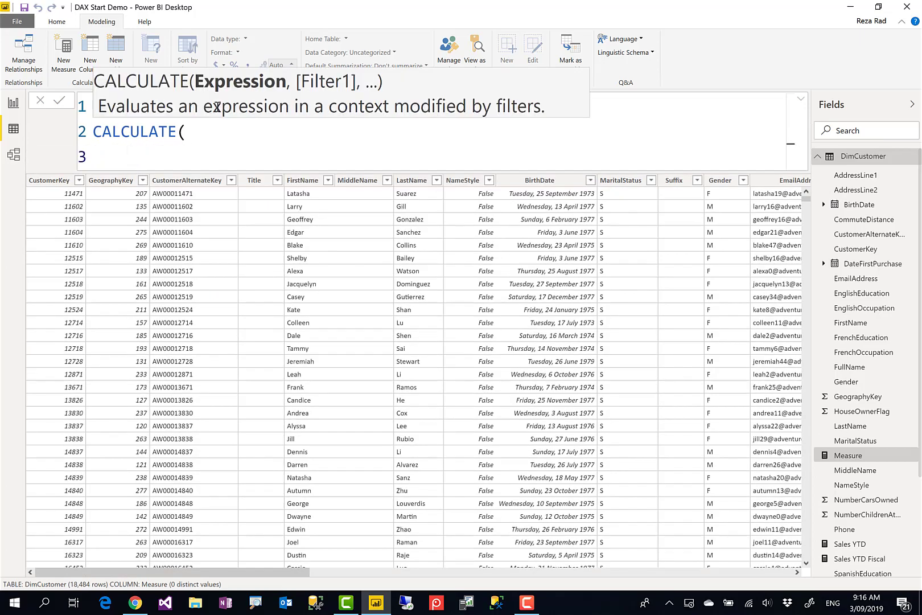
type("SUM(salesa")
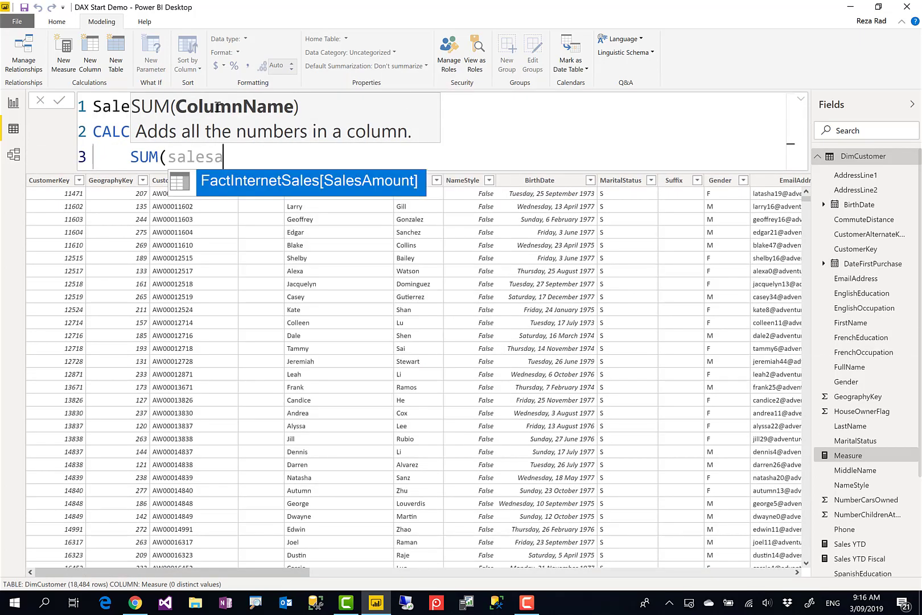
key("Tab")
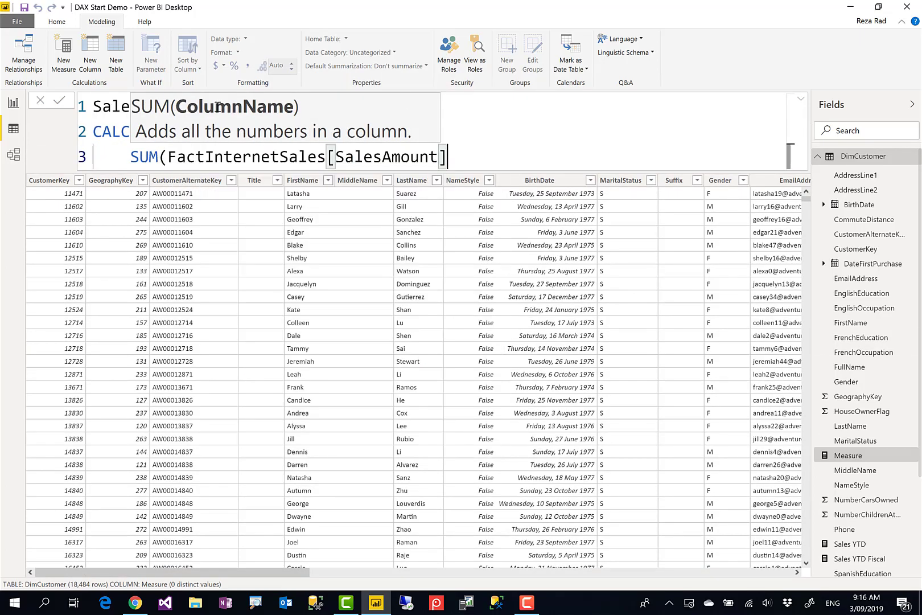
type("),")
key("shift+Return")
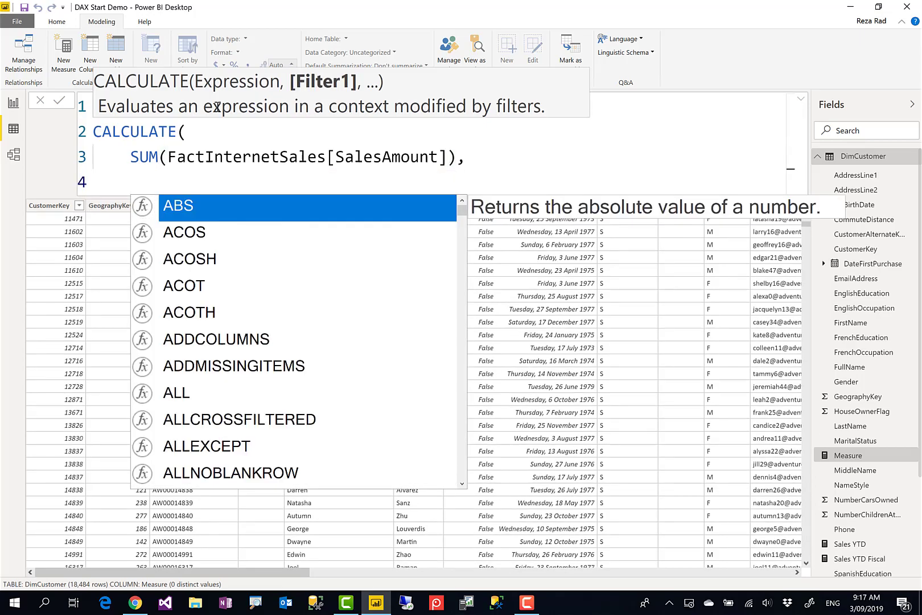
- Add DATESQTD(DimDate[FullDateAlternateKey].[Date]) as the filter, close both brackets and commit the measure
type("datesq")
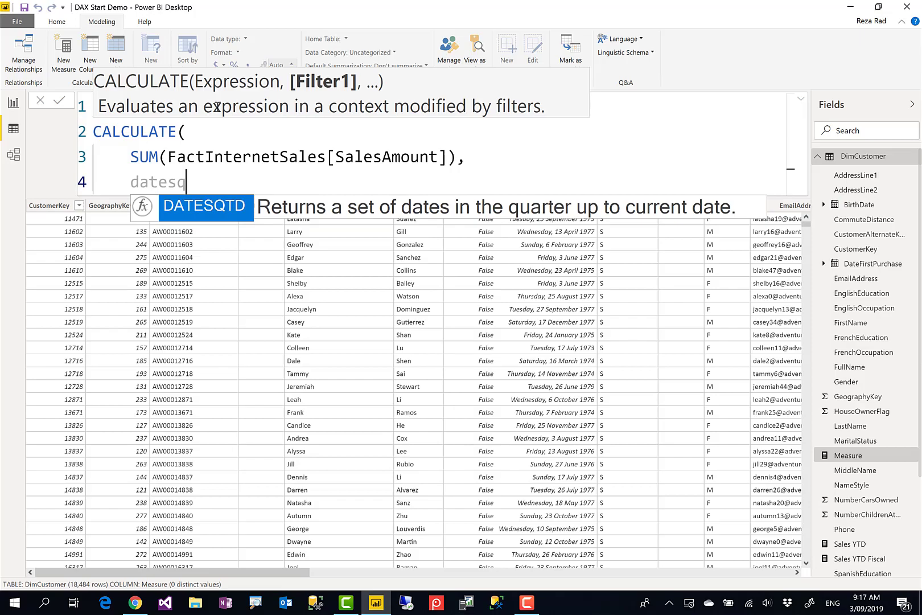
key("BackSpace")
key("Down")
key("Down")
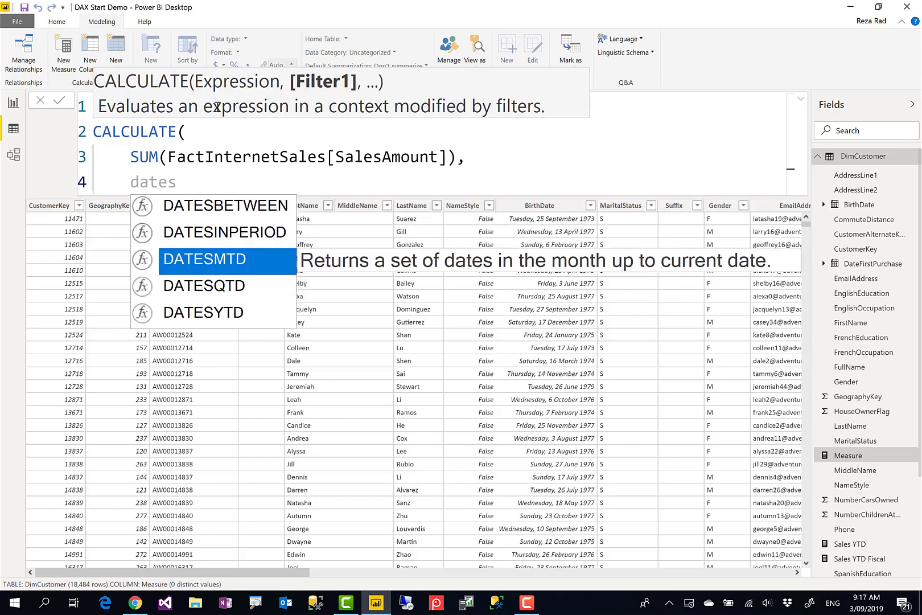
key("Down")
key("Down")
key("Up")
key("Up")
key("Down")
key("Down")
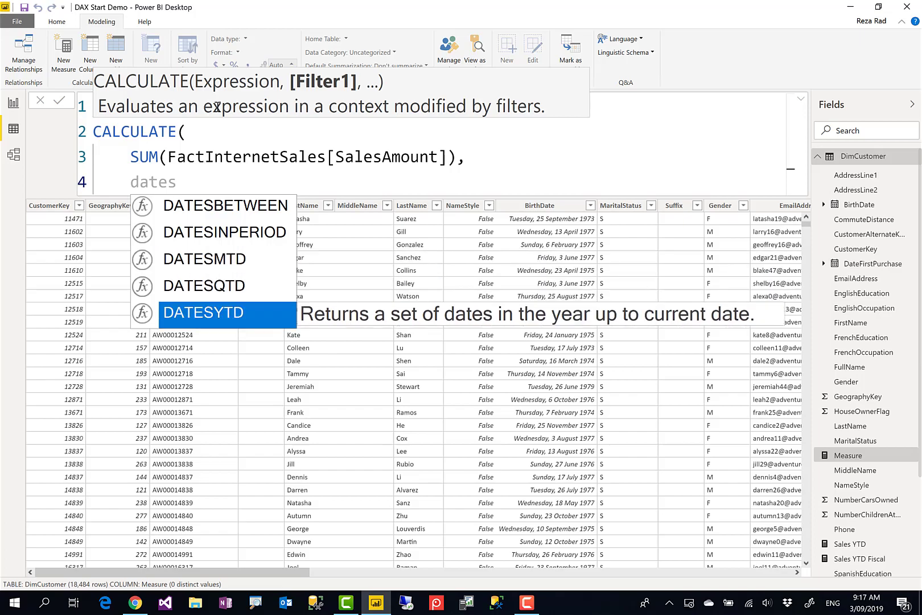
key("Up")
key("Up")
key("Down")
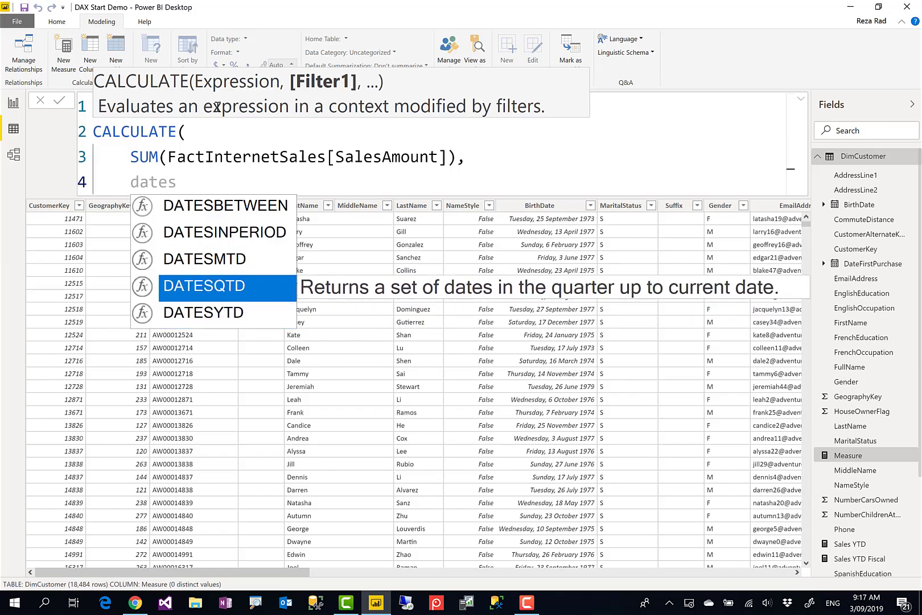
key("Tab")
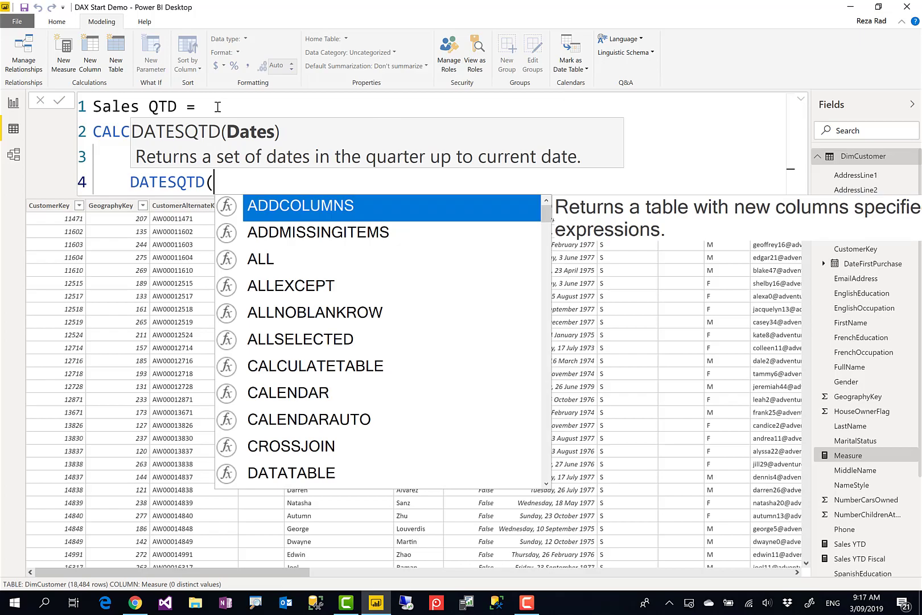
key("shift+Return")
type("fullda")
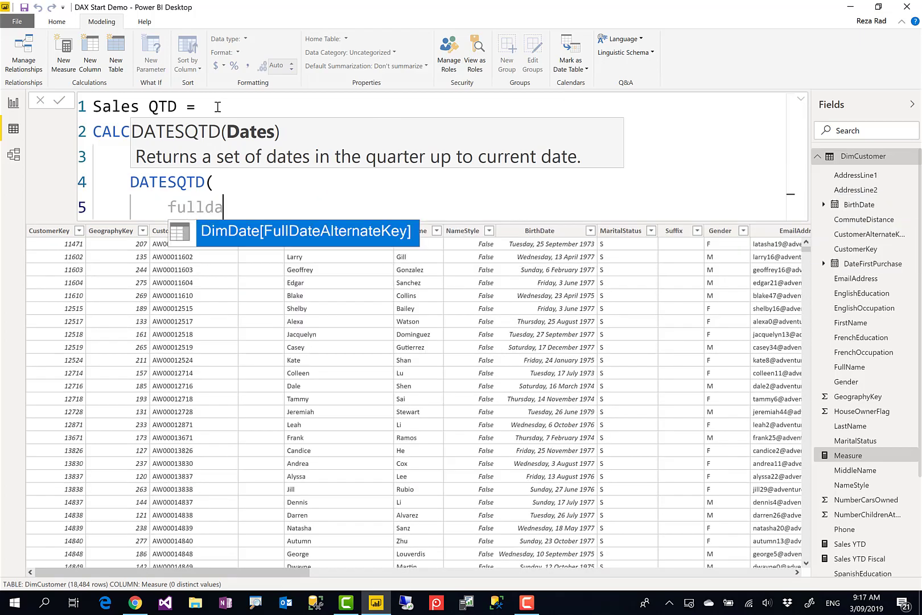
key("Tab")
type(".")
key("Tab")
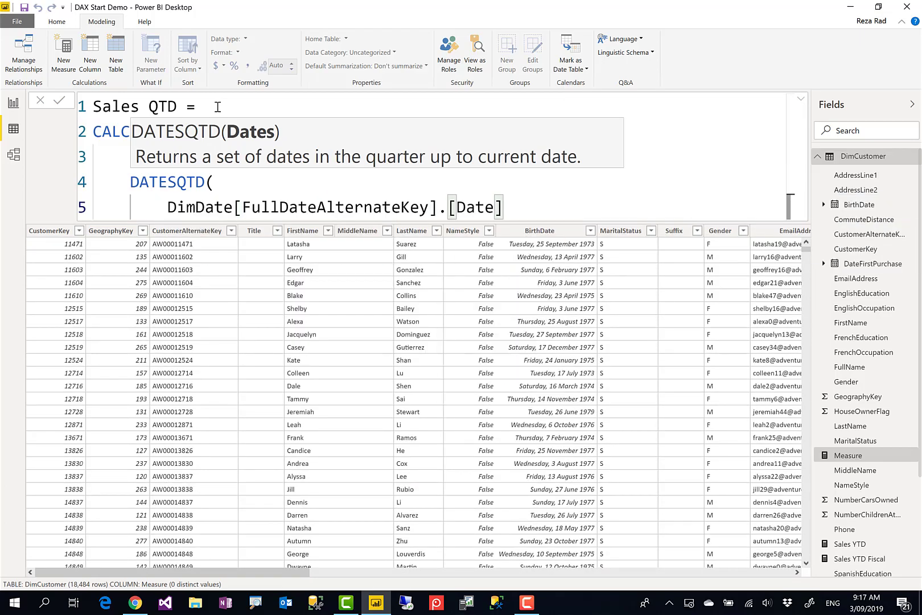
key("shift+Return")
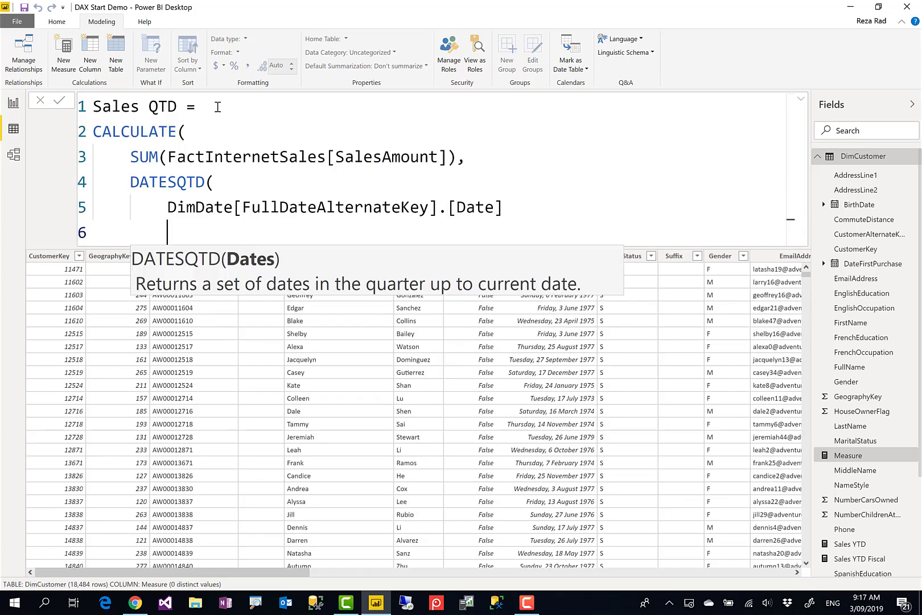
type(")")
key("shift+Return")
type(")")
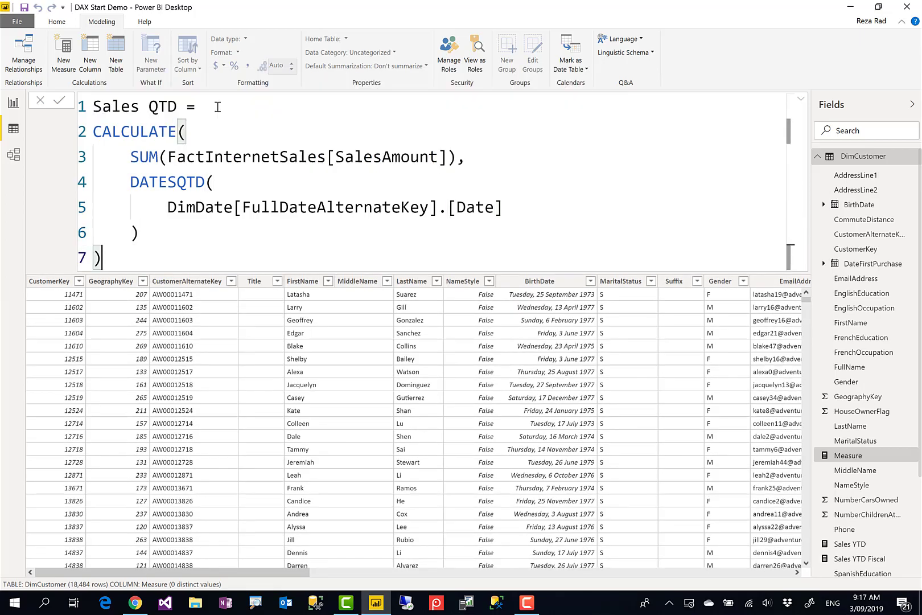
key("Return")
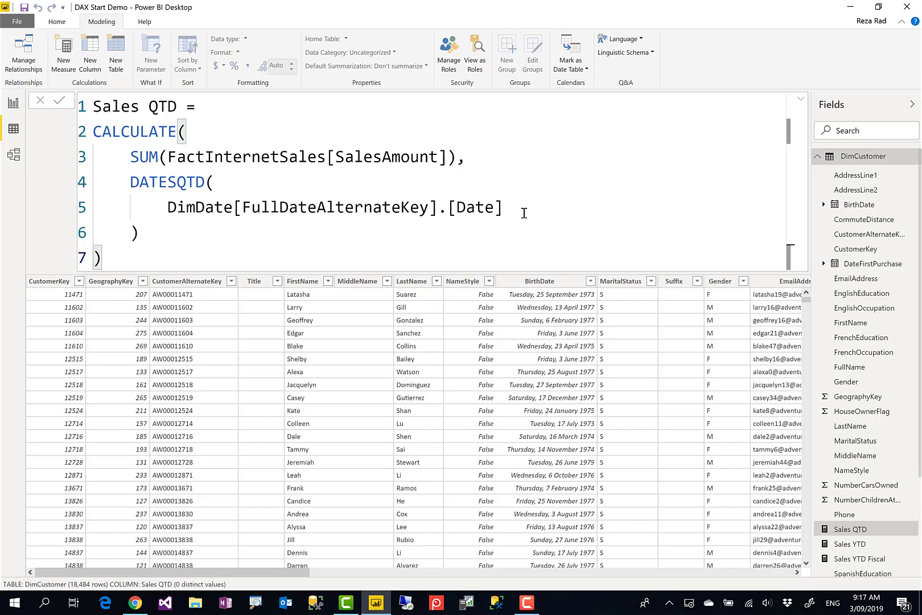
- Highlight the date column argument, DATESQTD and the Q in Sales QTD to explain the formula
left_click_drag(524, 213, 167, 207)
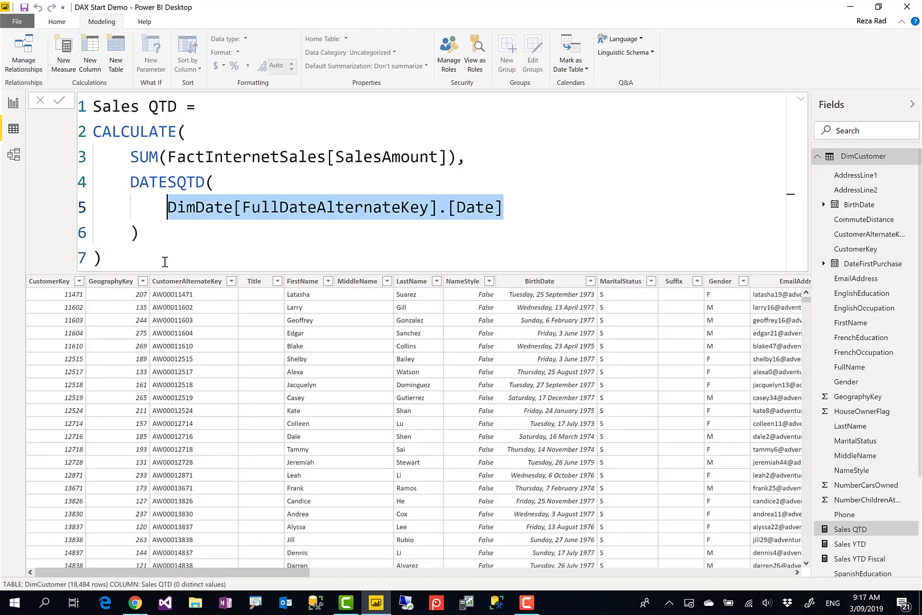
left_click(164, 261)
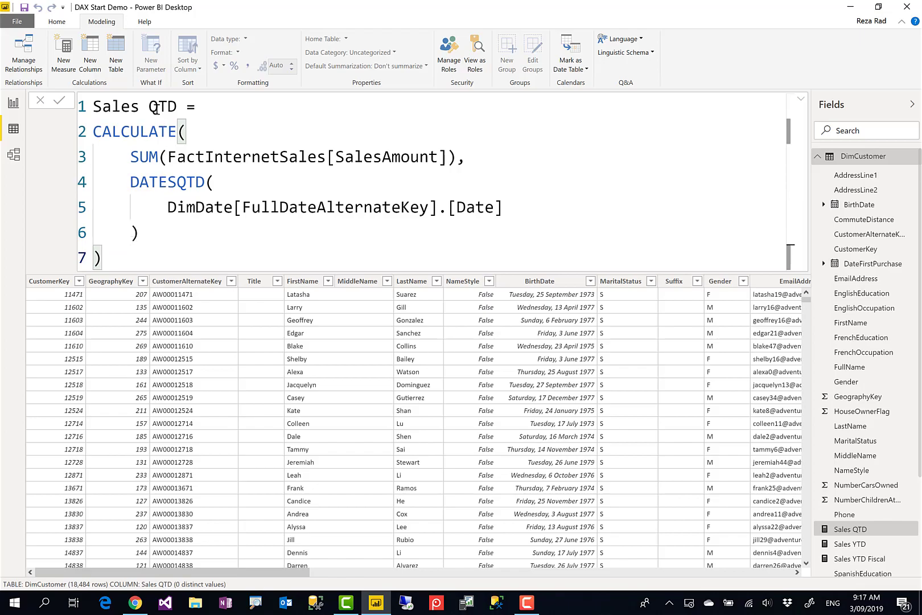
left_click(181, 183)
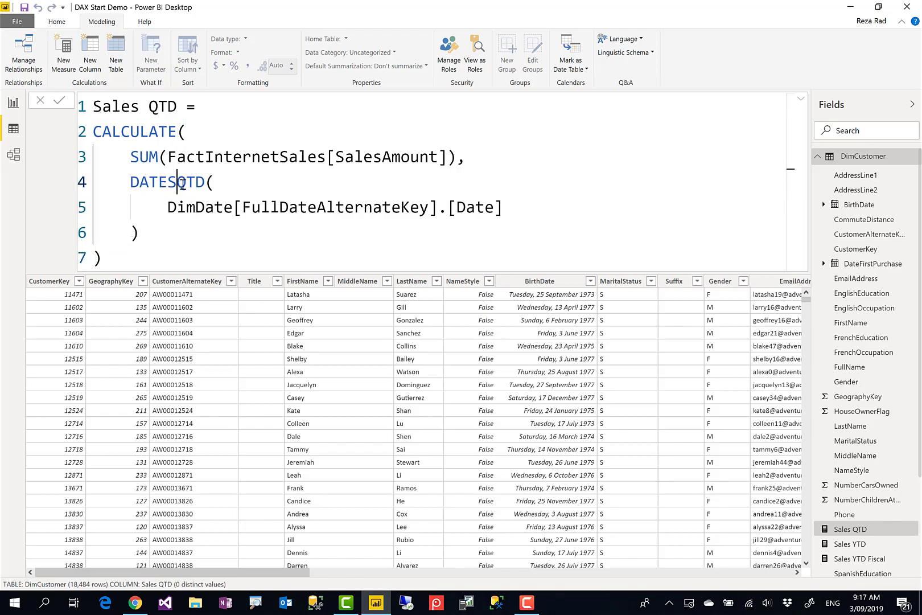
left_click_drag(149, 107, 157, 107)
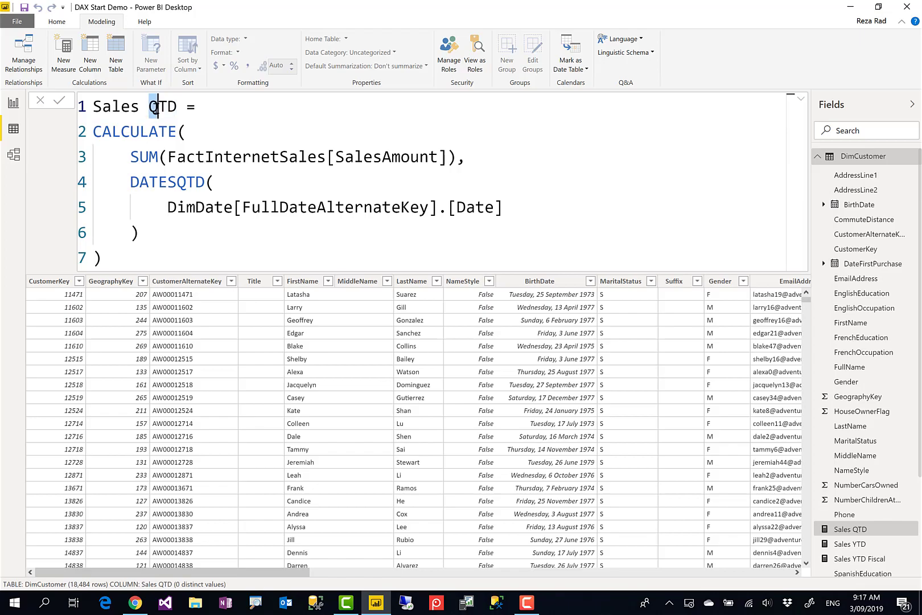
left_click(131, 266)
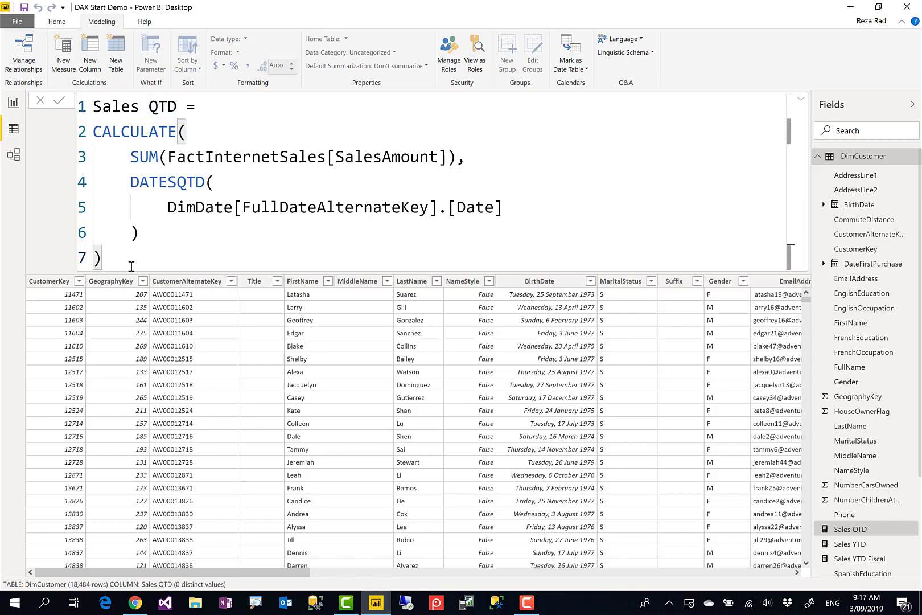
- In Report view, widen the table visual and add Sales QTD beside Sales YTD and Sales YTD Fiscal
left_click(13, 104)
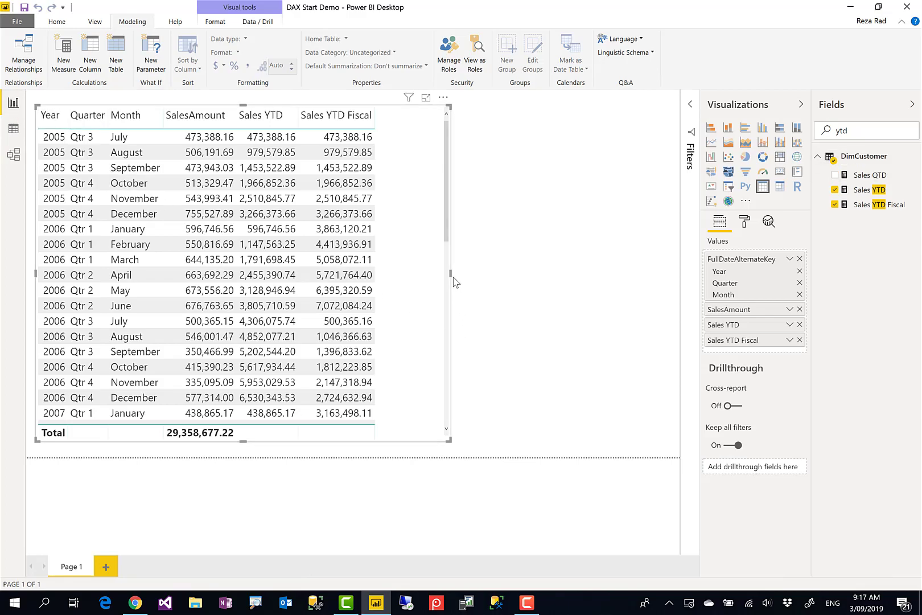
left_click_drag(450, 279, 572, 287)
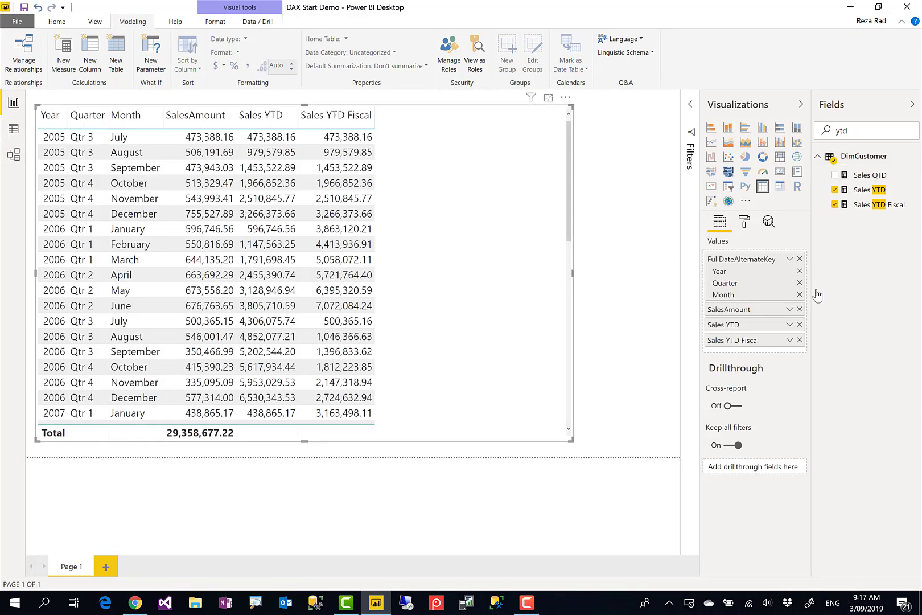
left_click_drag(876, 176, 484, 266)
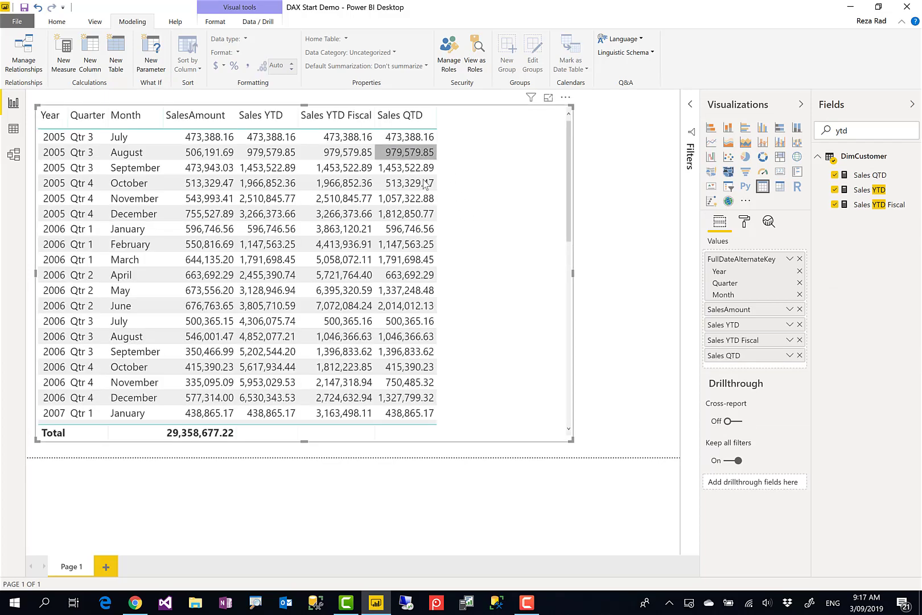